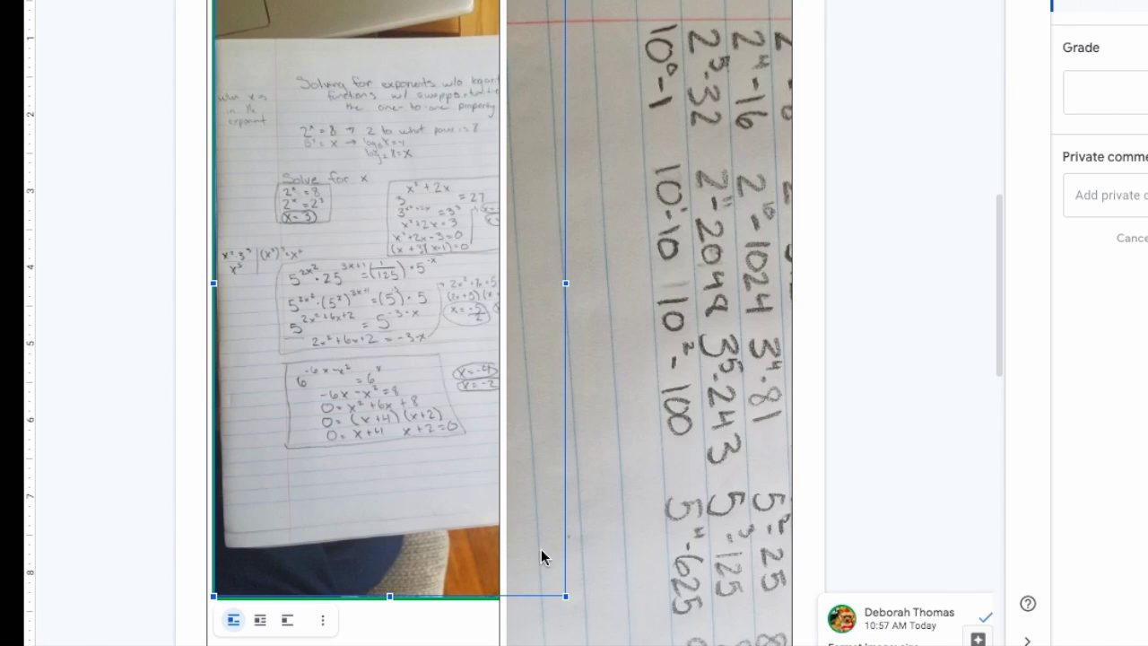
- Shrink the Notes, Page 1 photo to fit its table cell and crop its top, bottom and right edges close to the handwriting
left_click_drag(566, 598, 478, 473)
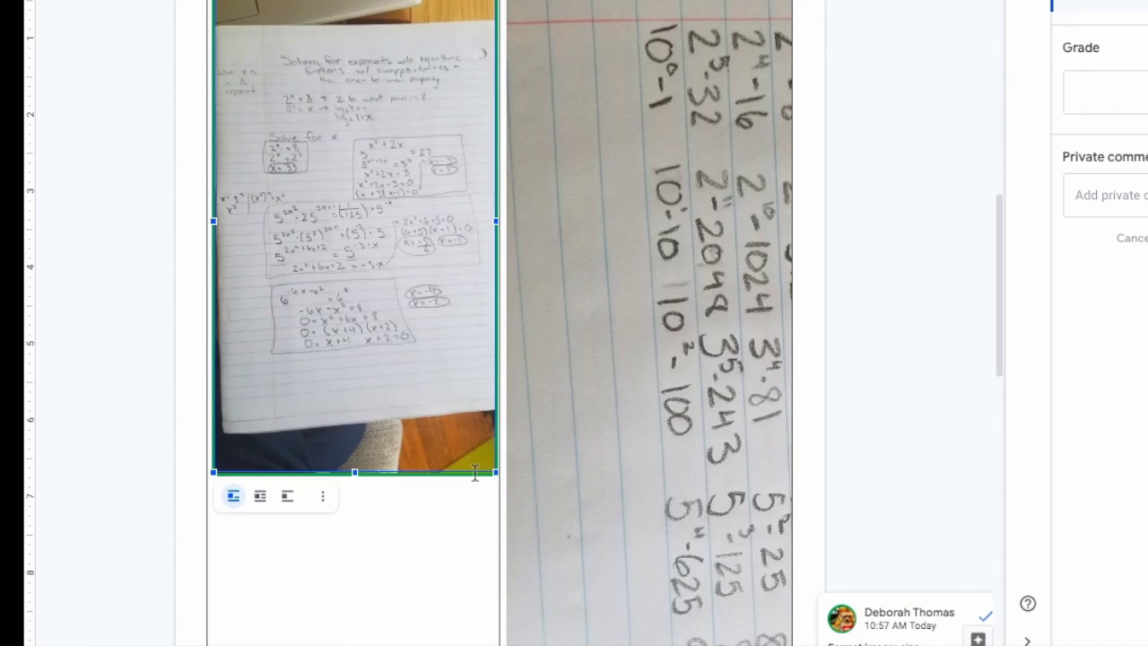
double_click(413, 318)
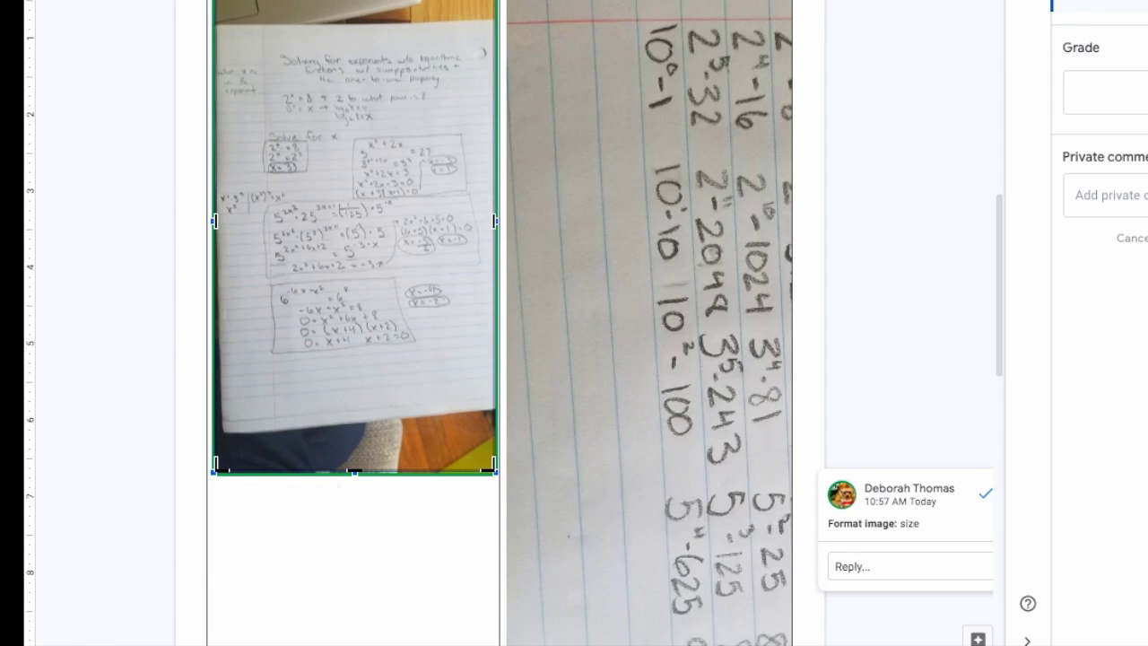
left_click_drag(358, 10, 361, 56)
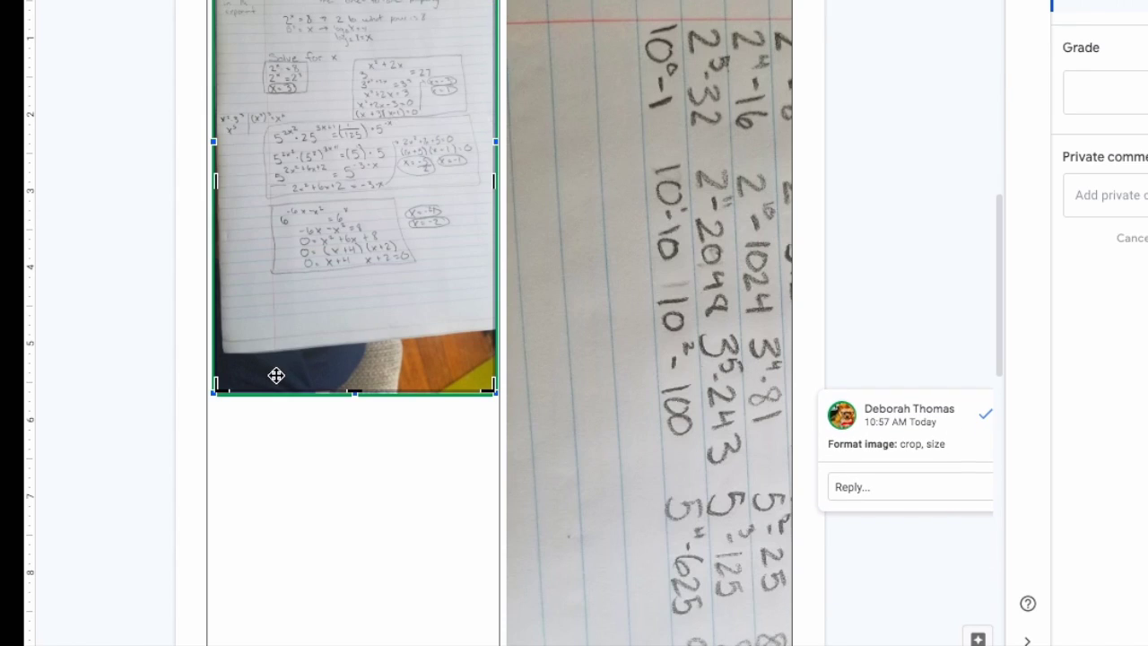
left_click_drag(353, 388, 360, 268)
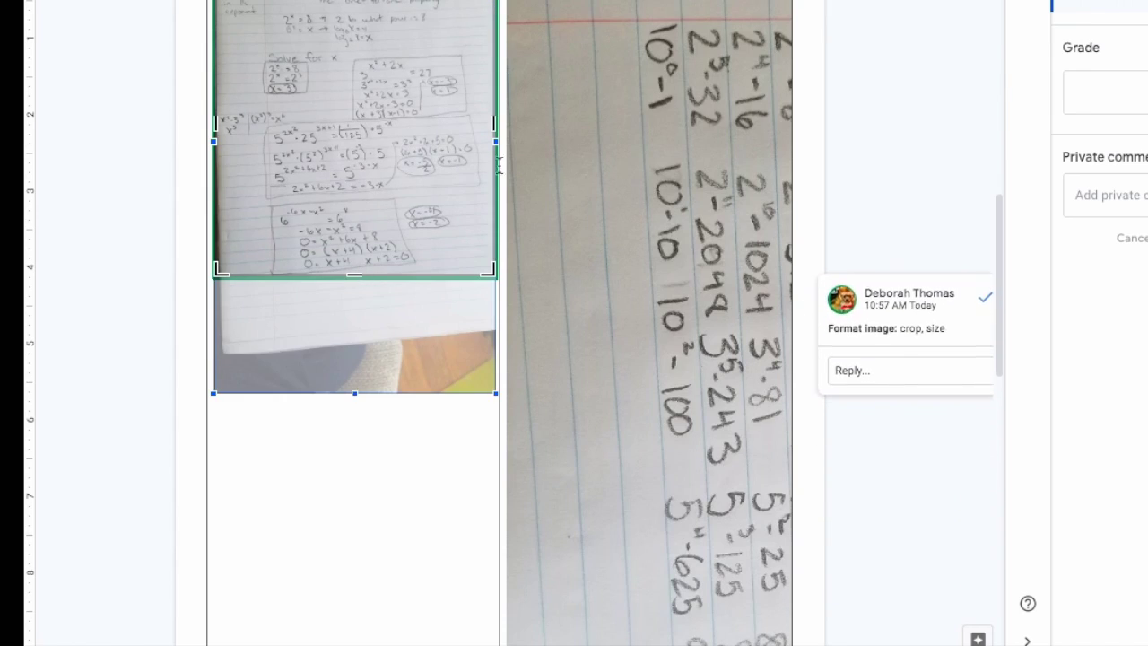
left_click_drag(494, 126, 471, 121)
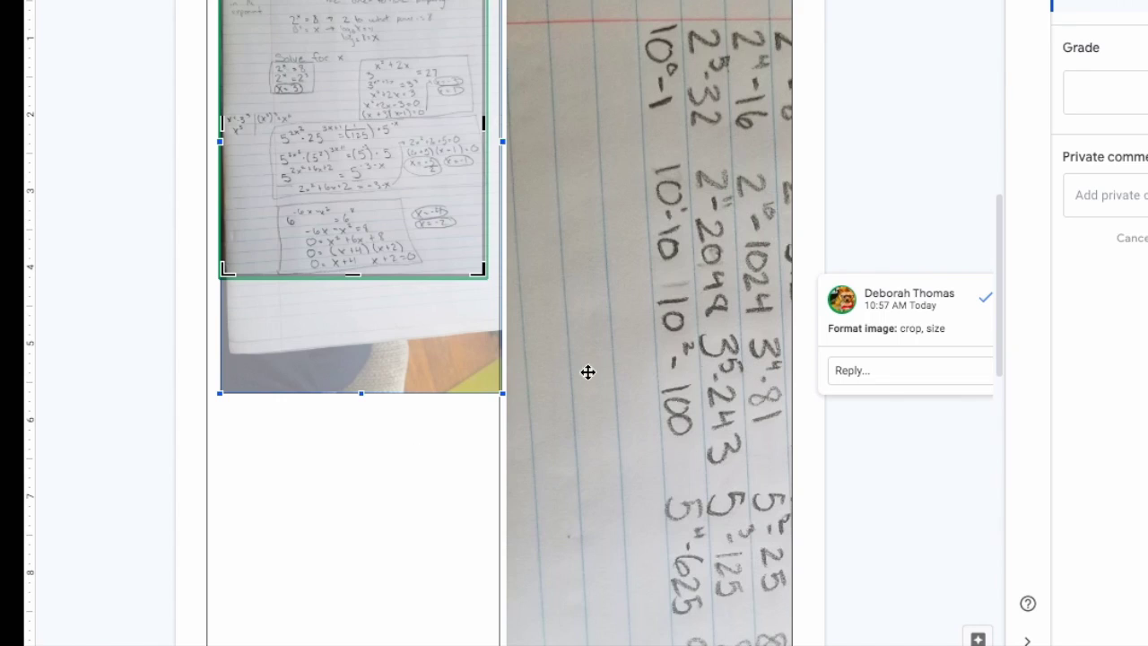
left_click(673, 332)
left_click(271, 165)
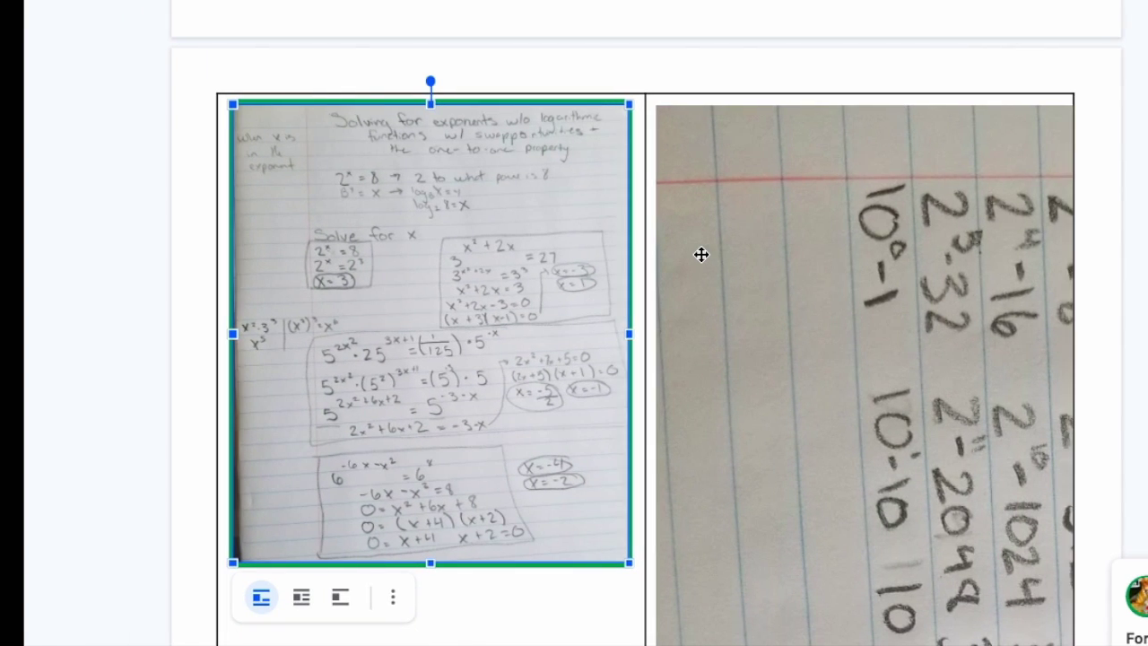
- Rotate the Notes, Page 2 photo upright and scale it down until it nearly fits its table cell
left_click(817, 330)
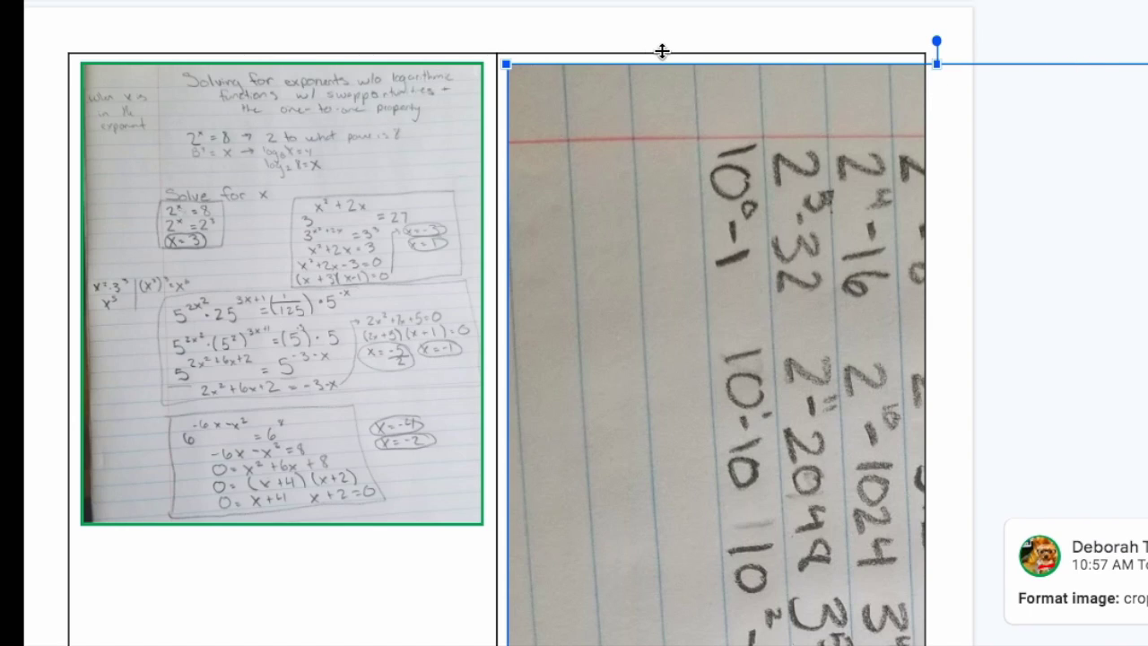
left_click_drag(505, 62, 963, 568)
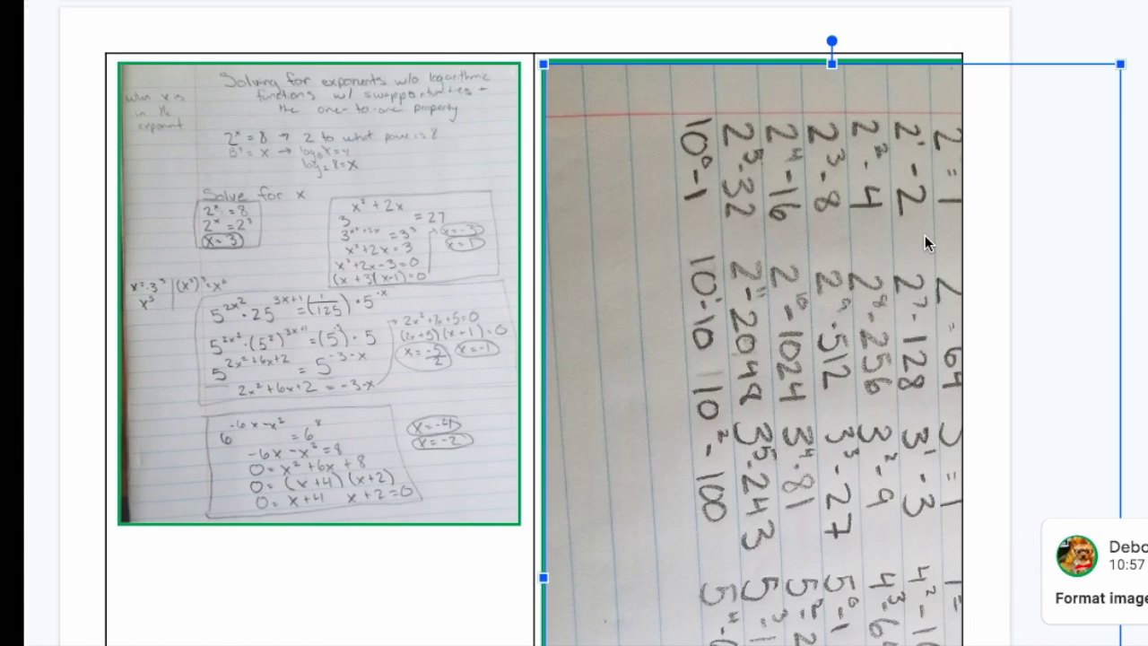
left_click_drag(1120, 65, 837, 258)
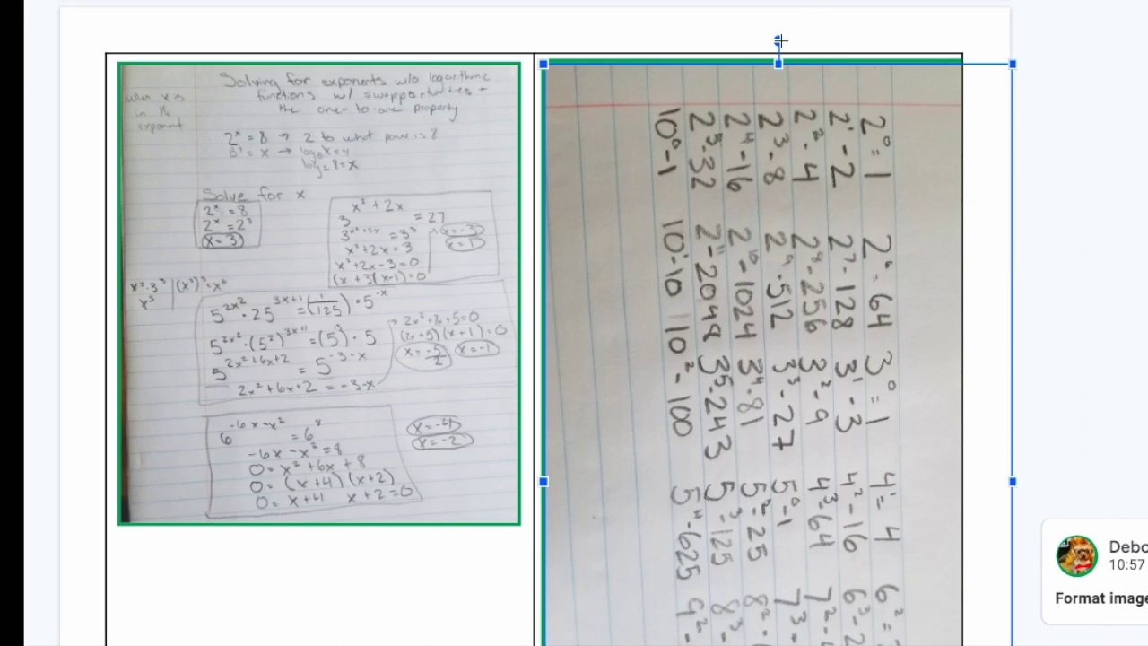
left_click_drag(780, 40, 299, 489)
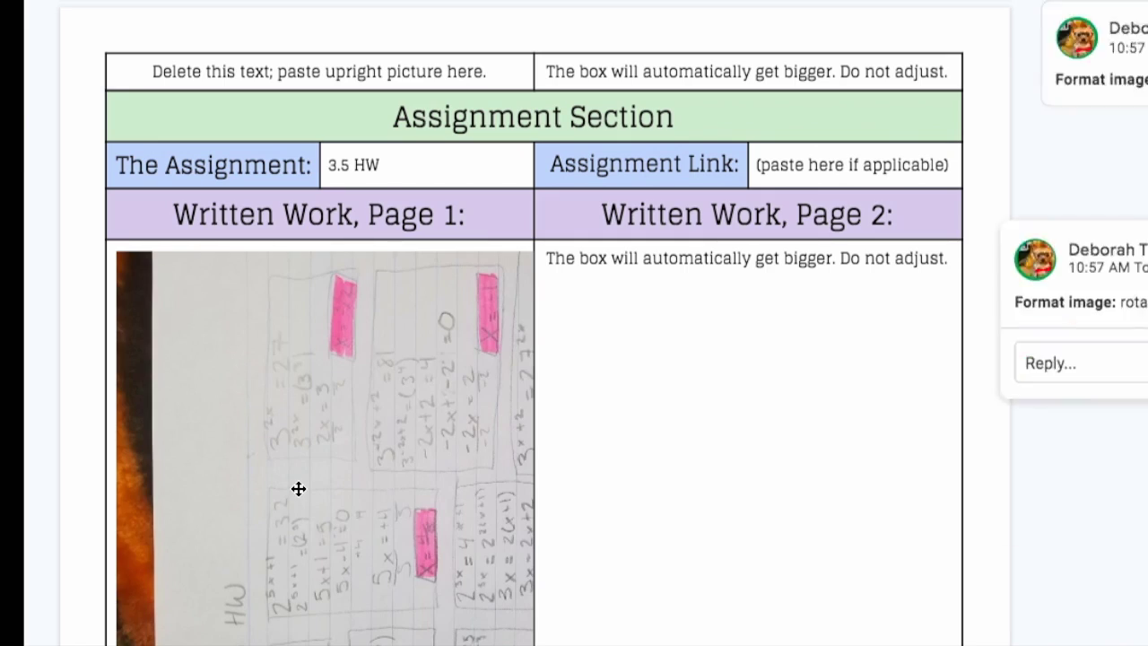
scroll(604, 189, "up", 8)
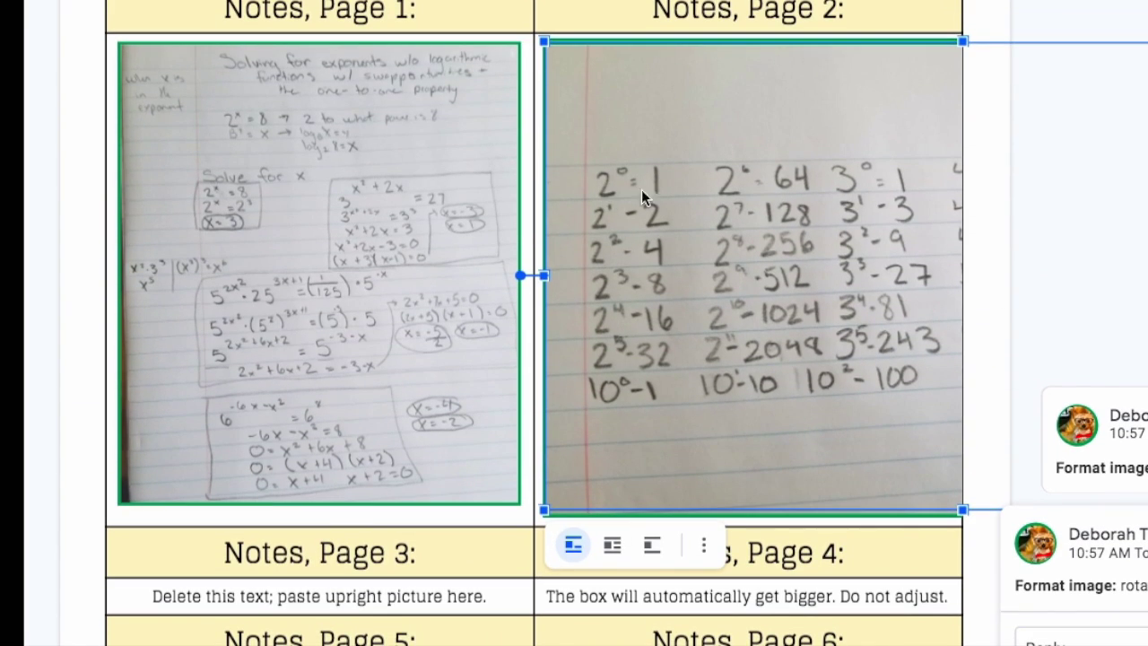
left_click_drag(544, 40, 843, 254)
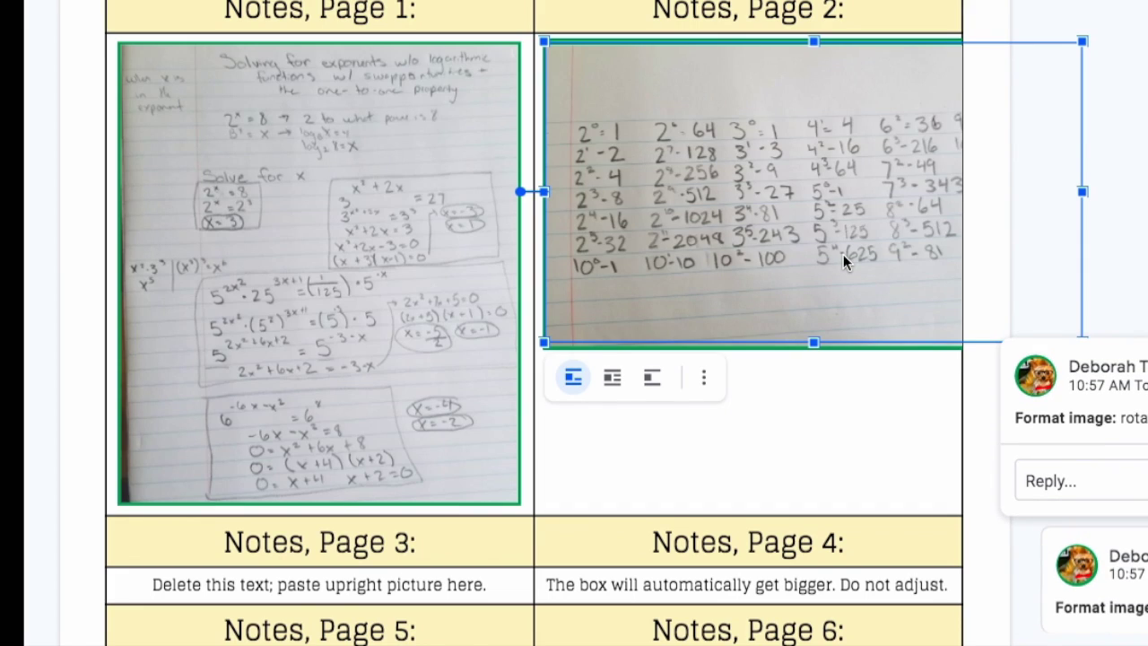
- Crop the blank top, bottom and left margins off the Notes, Page 2 photo
double_click(801, 202)
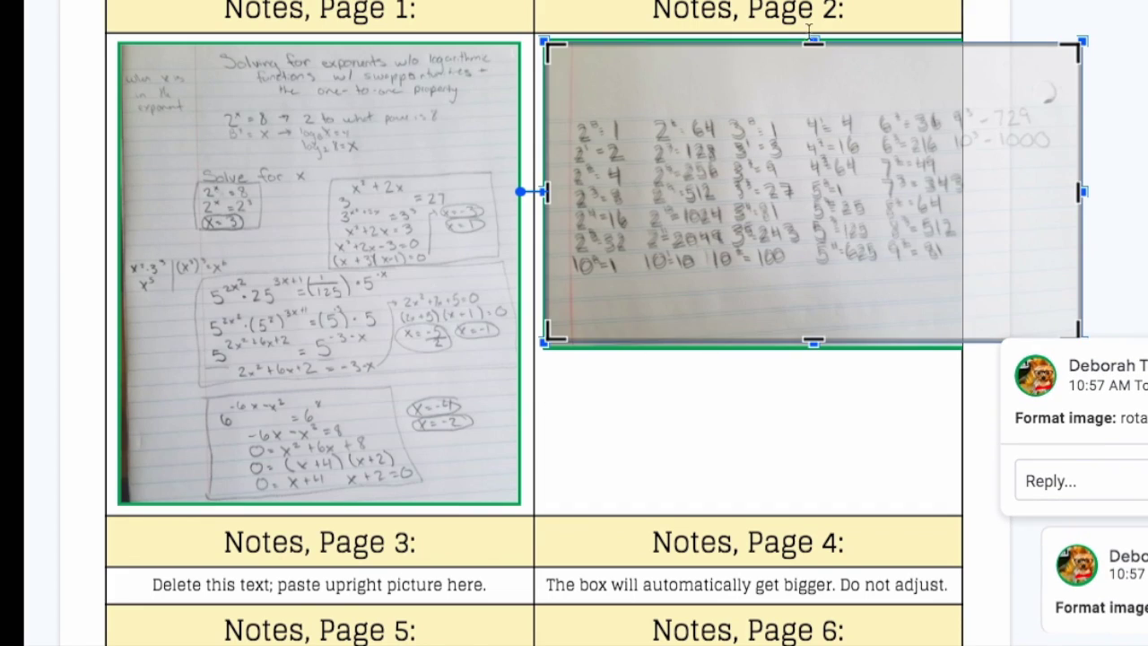
left_click_drag(806, 50, 807, 95)
left_click_drag(812, 283, 807, 227)
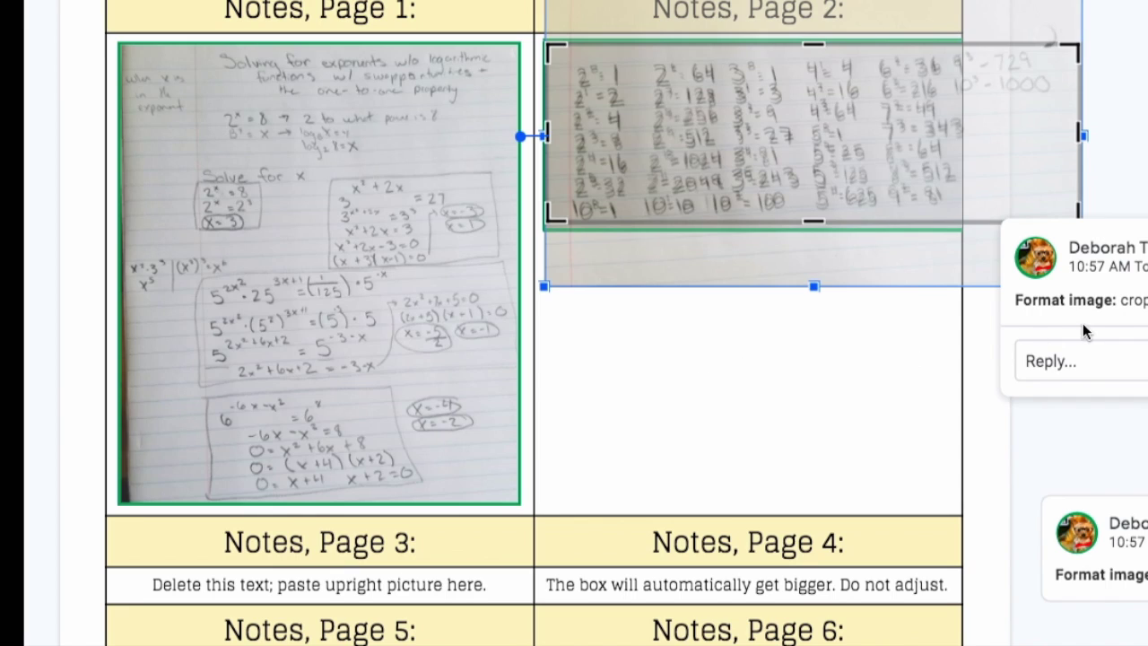
left_click(1146, 168)
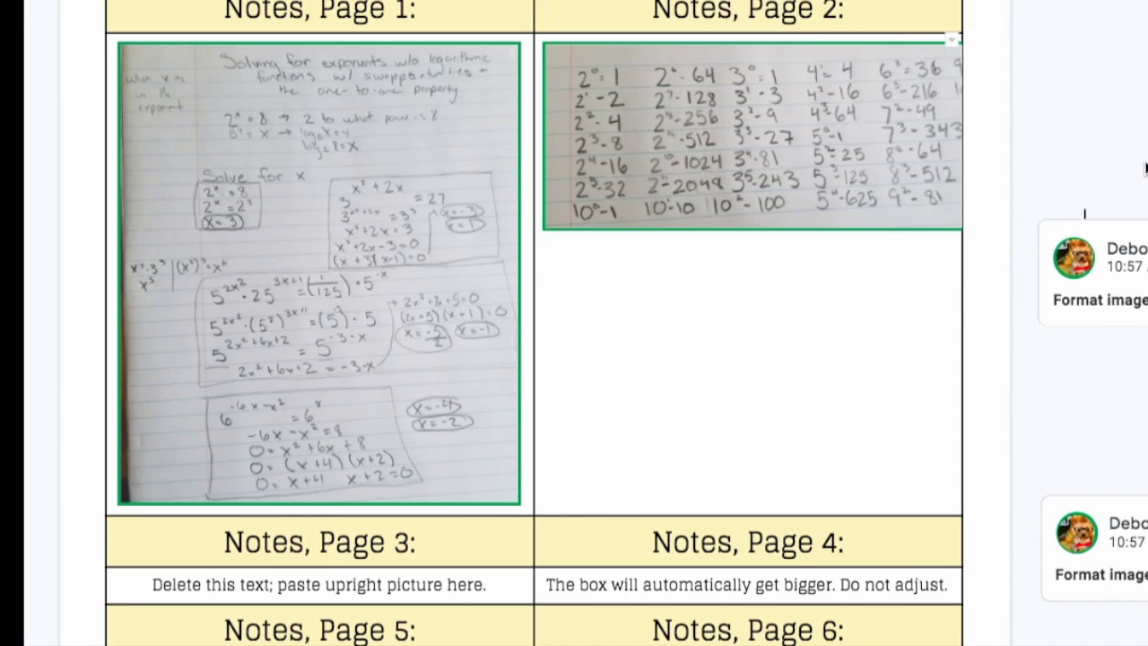
left_click(768, 178)
double_click(571, 146)
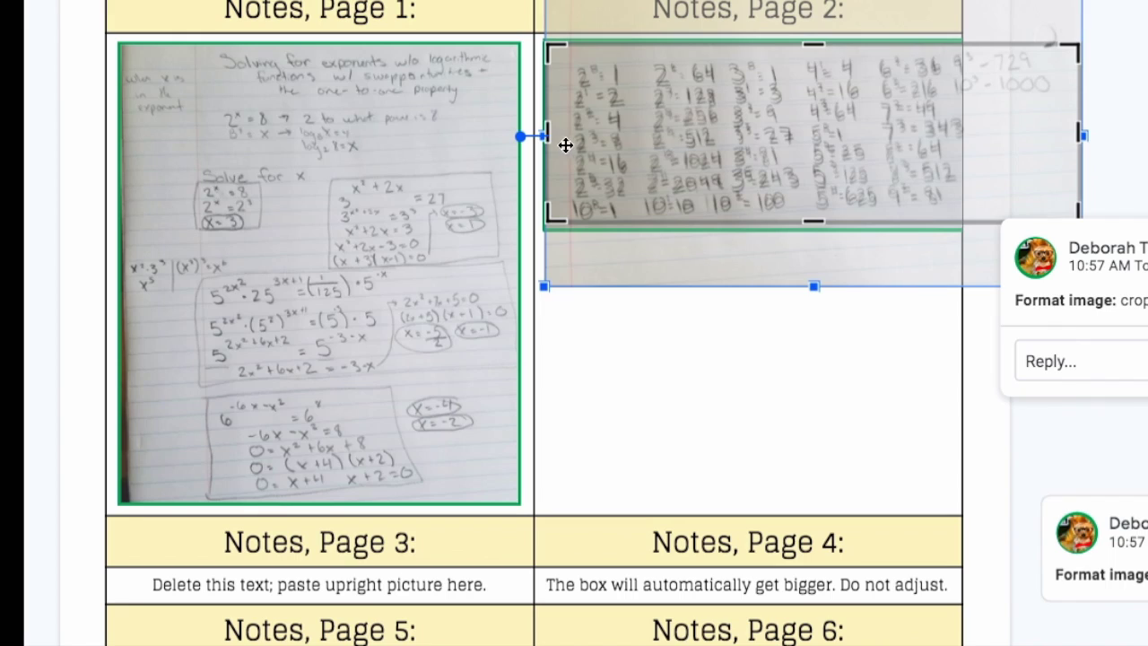
left_click_drag(548, 133, 573, 133)
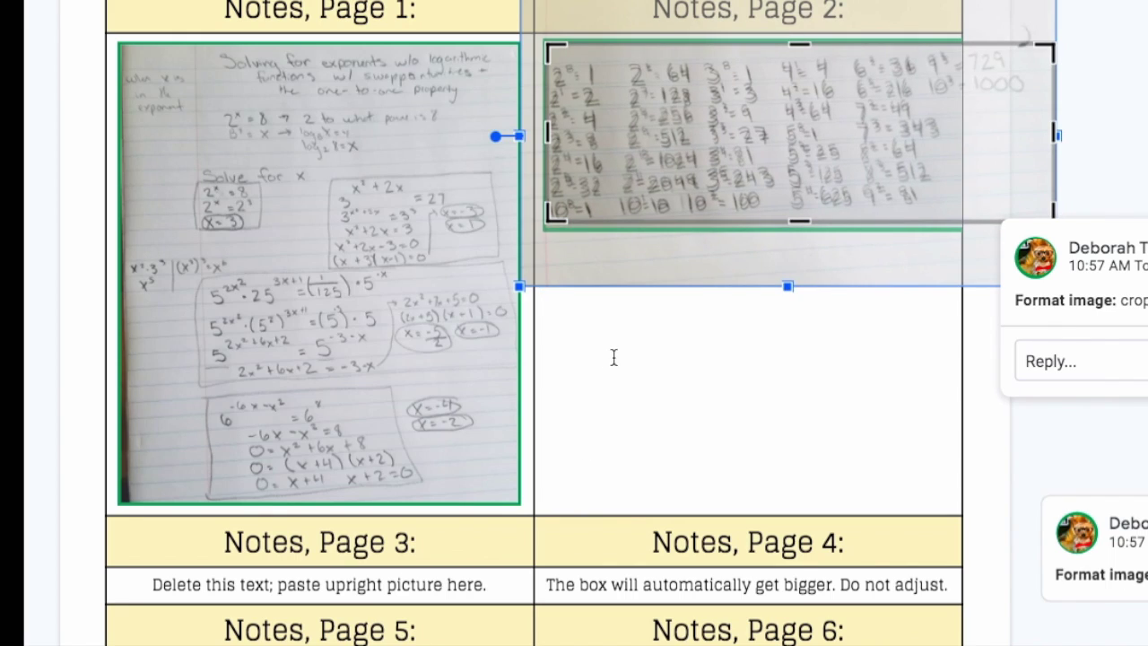
key("Escape")
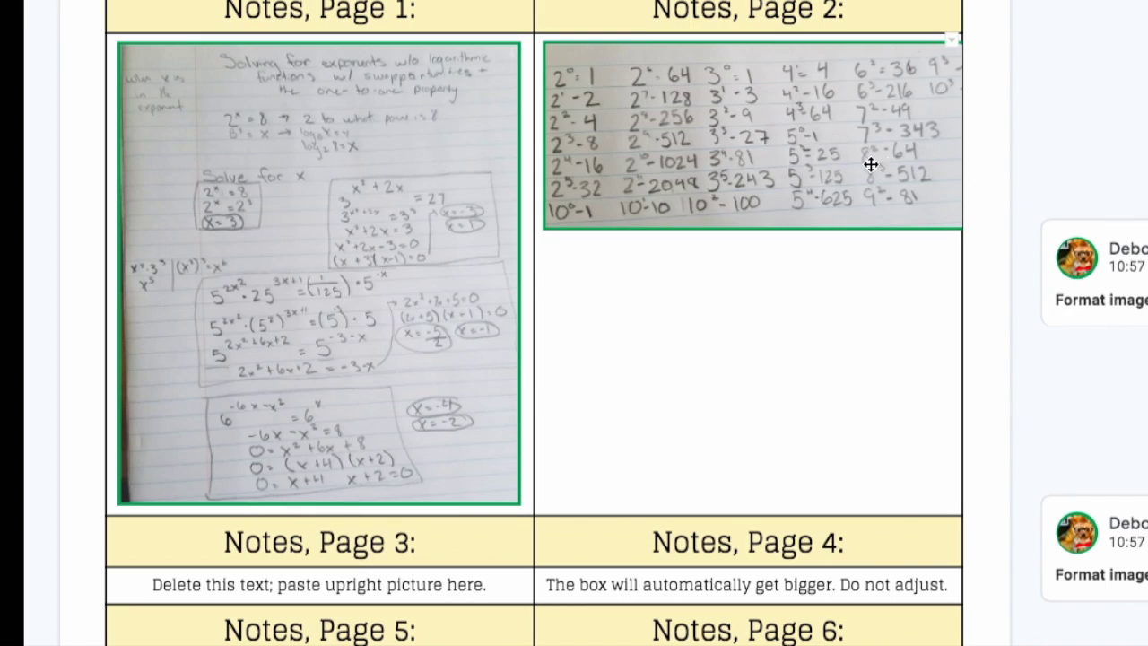
- Trim the right edge of the Notes, Page 2 photo and scale the photo down to fit inside its table cell
left_click(848, 157)
left_click_drag(541, 229, 594, 199)
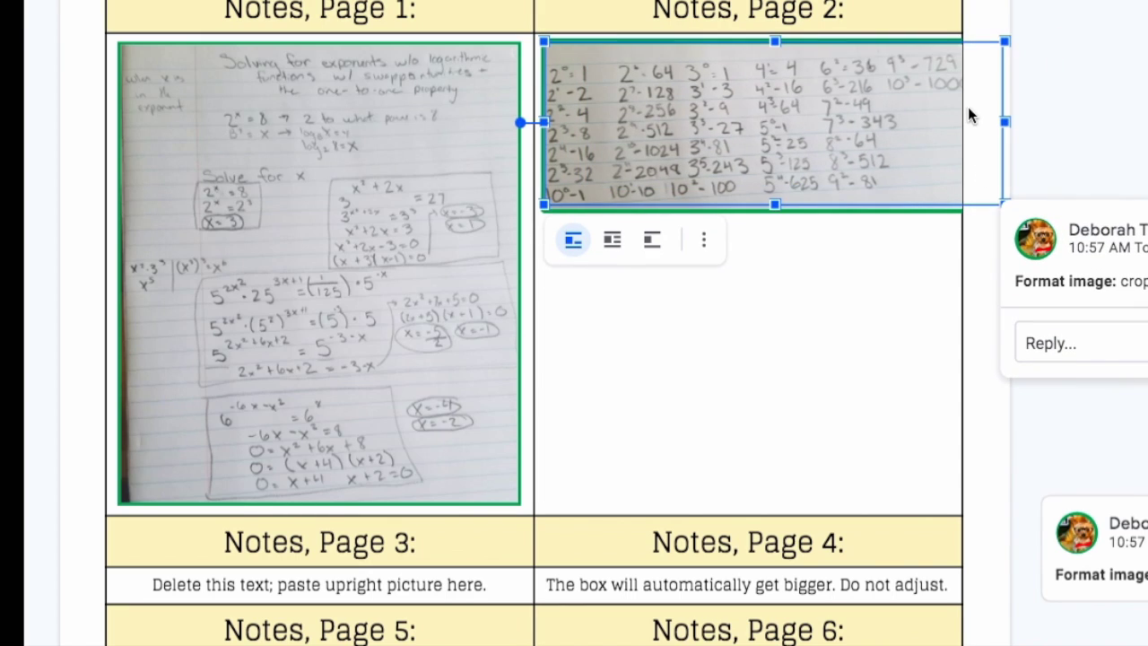
double_click(969, 109)
left_click_drag(993, 125, 976, 120)
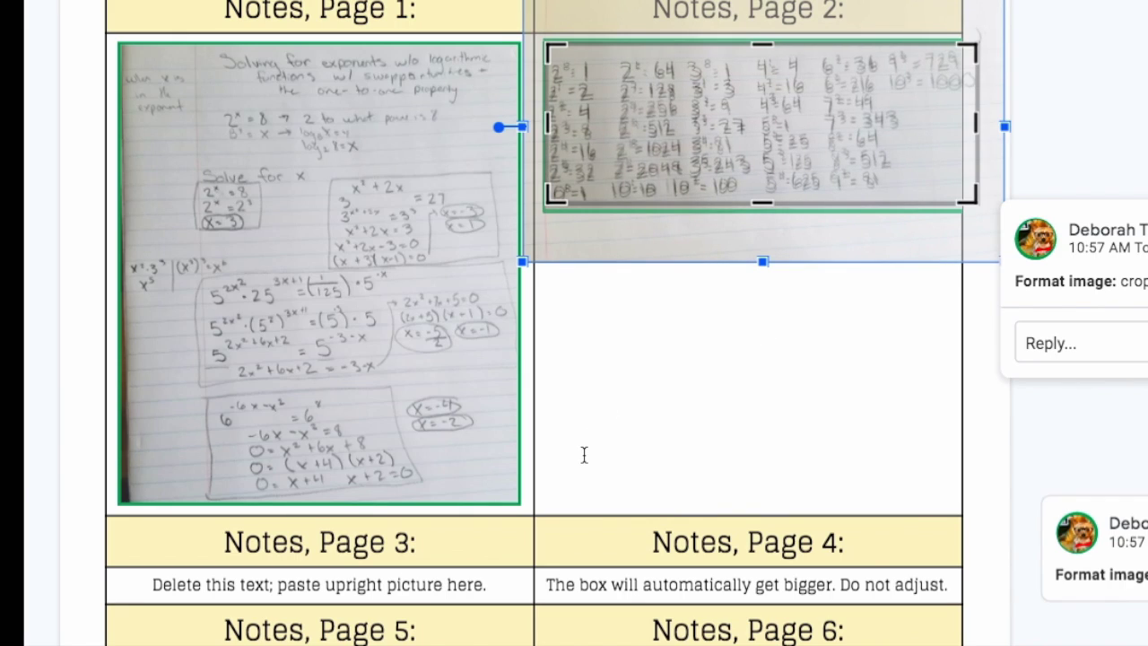
left_click(456, 451)
left_click(897, 142)
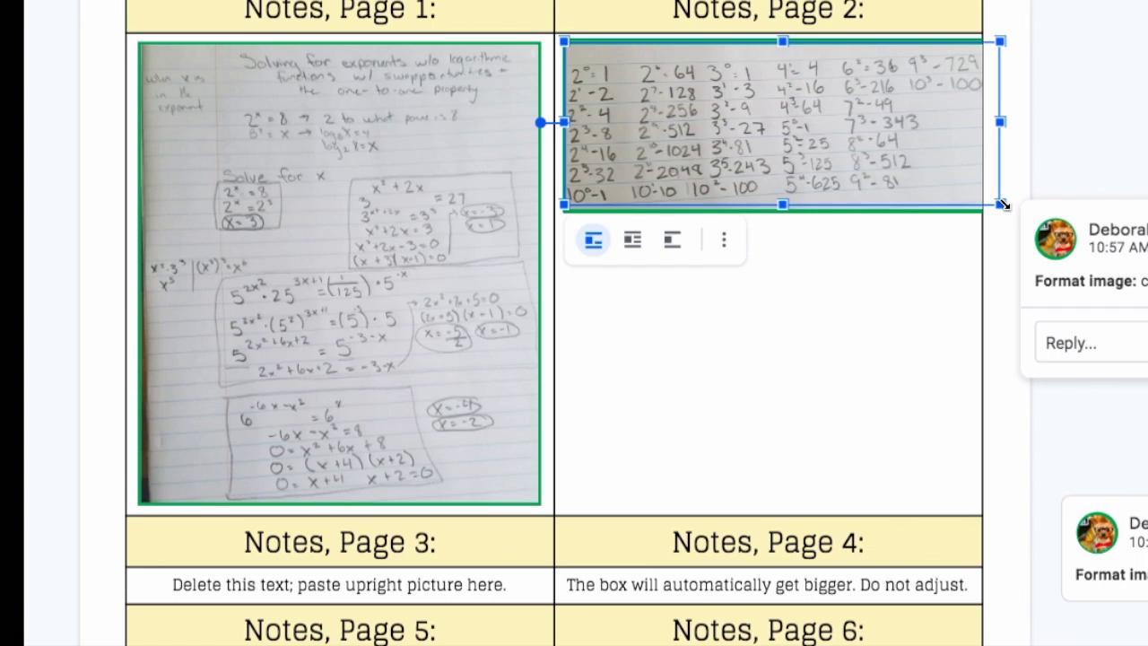
left_click_drag(1001, 207, 969, 192)
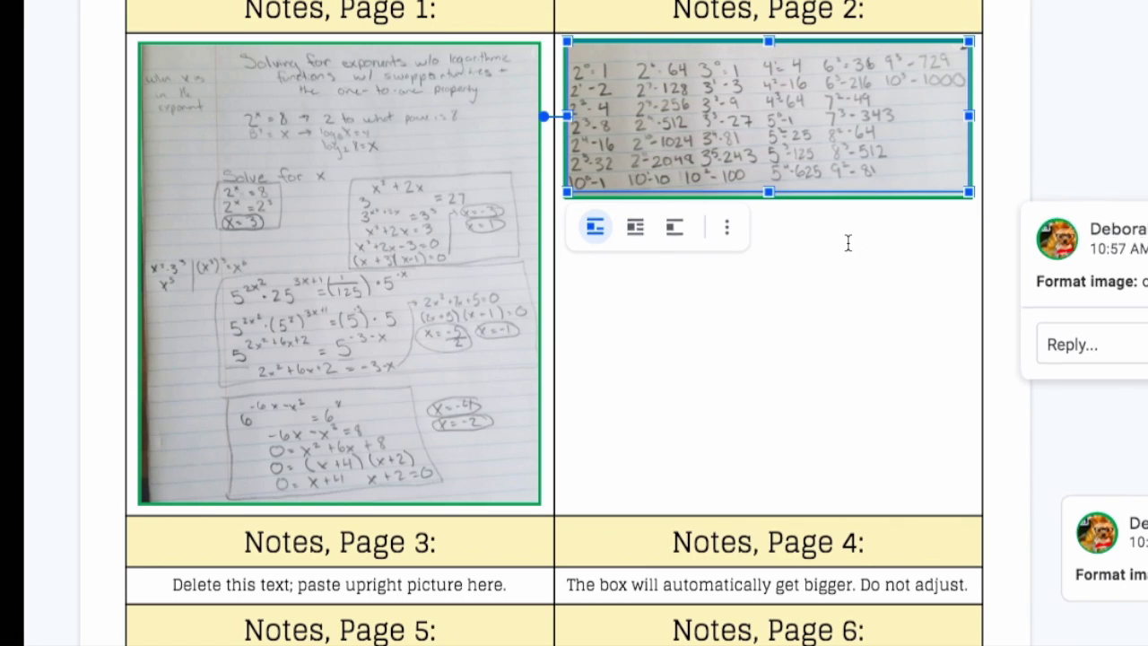
- Try to rotate the Written Work, Page 1 photo upright while its crop frame is active, and undo that rotation
scroll(768, 245, "down", 9)
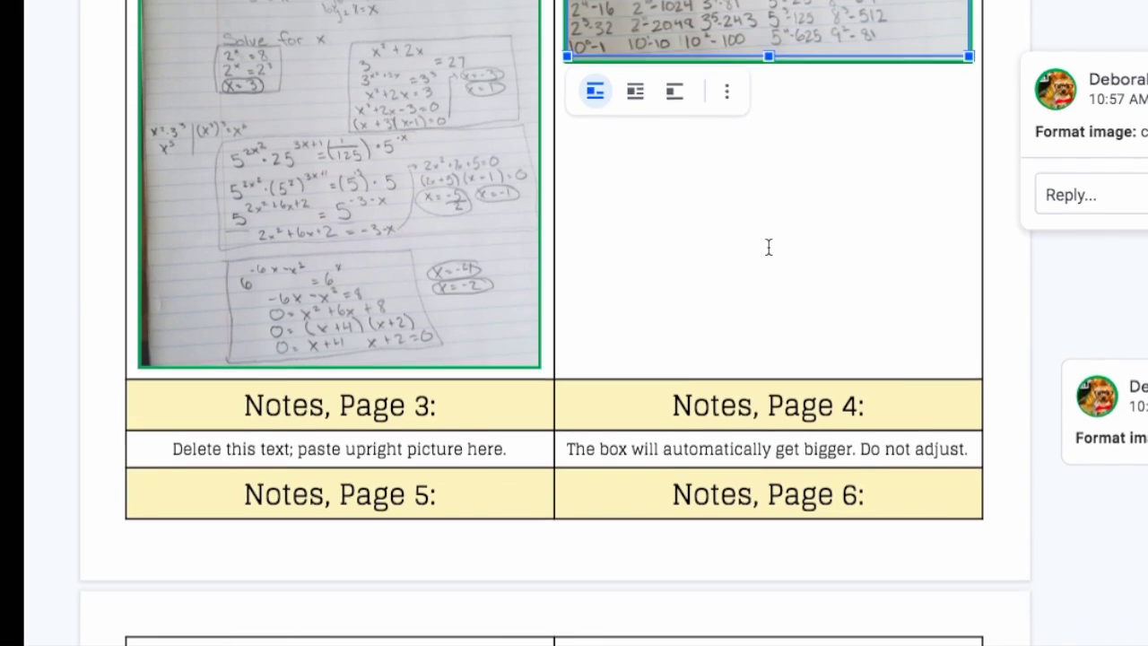
scroll(768, 246, "down", 3)
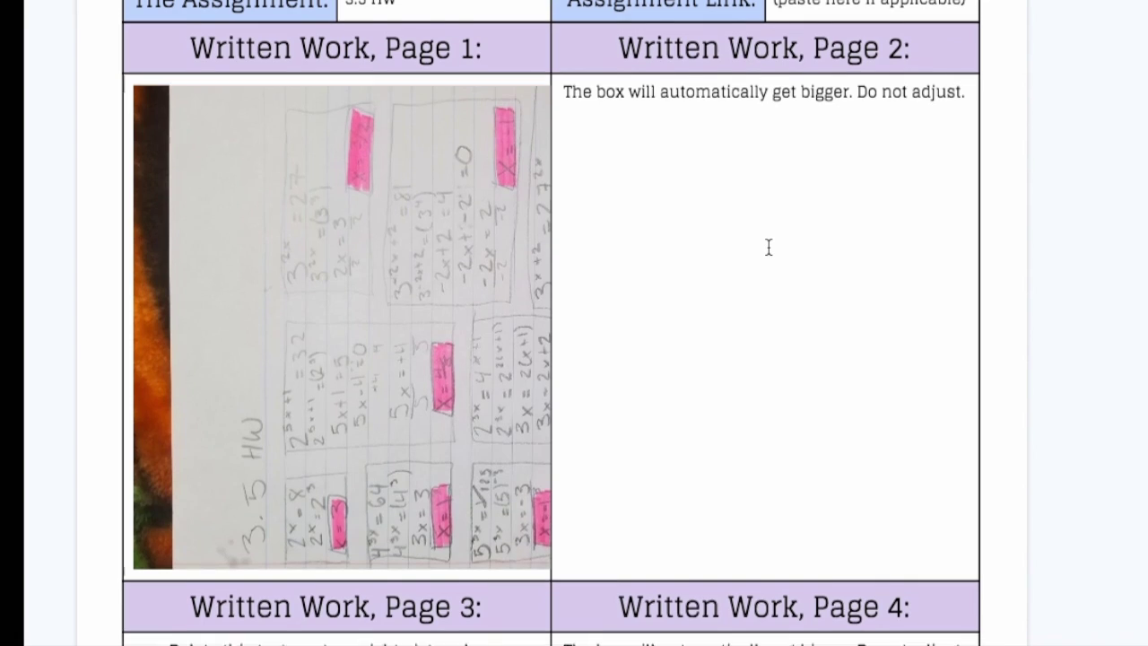
double_click(465, 276)
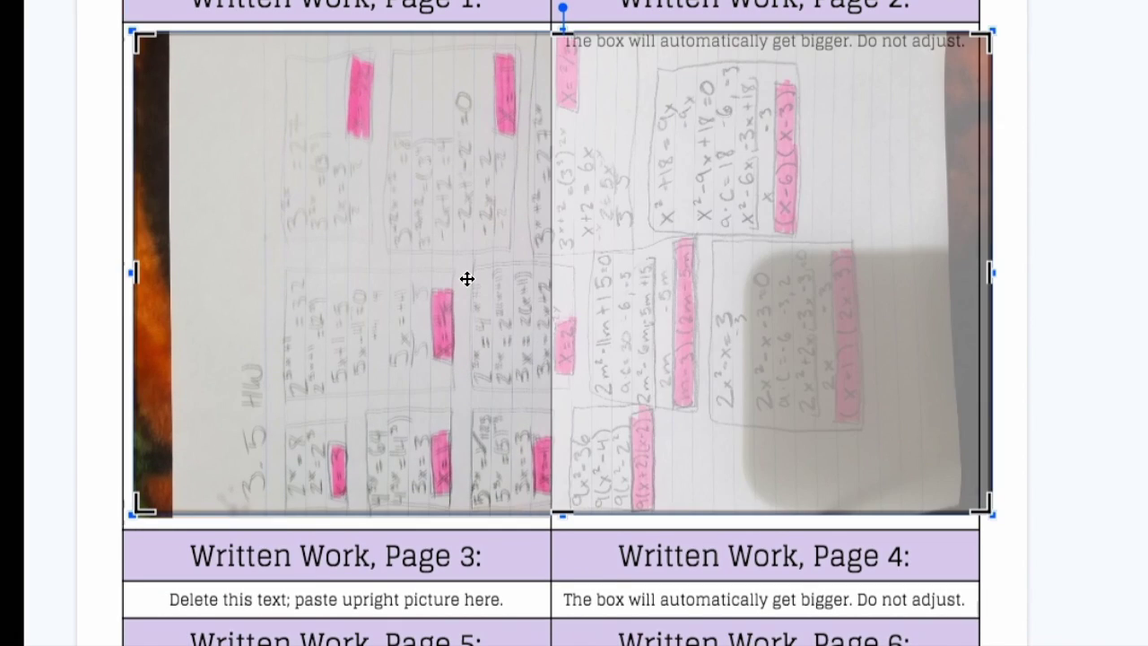
left_click_drag(560, 7, 666, 275)
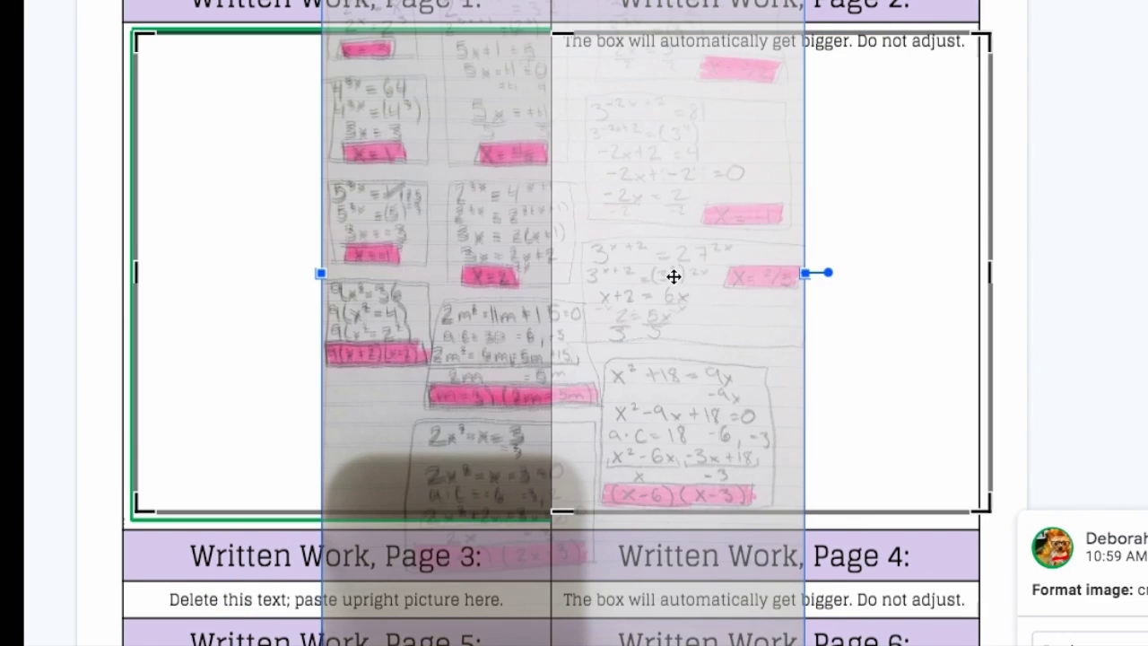
scroll(639, 349, "up", 2)
left_click(927, 436)
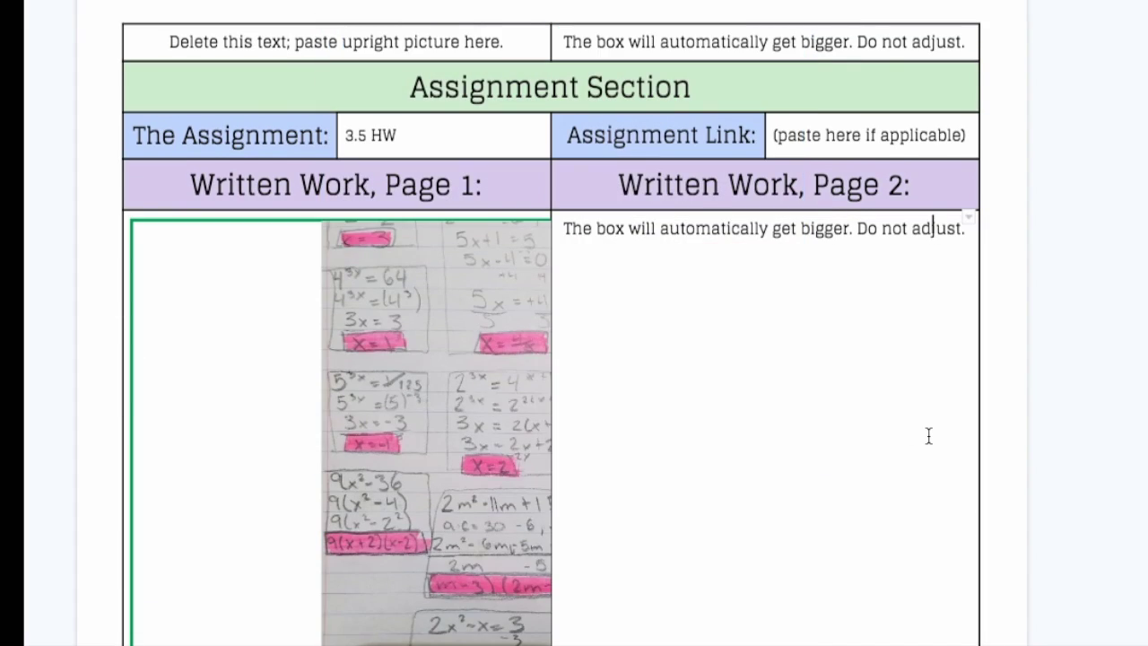
left_click(403, 390)
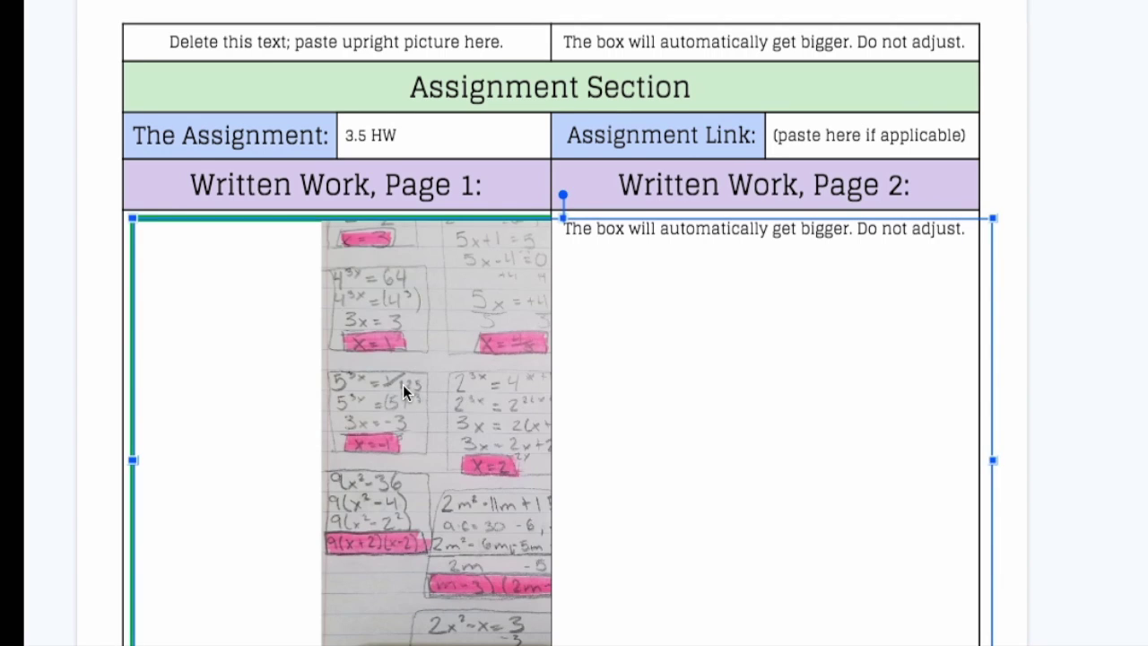
key("ctrl+z")
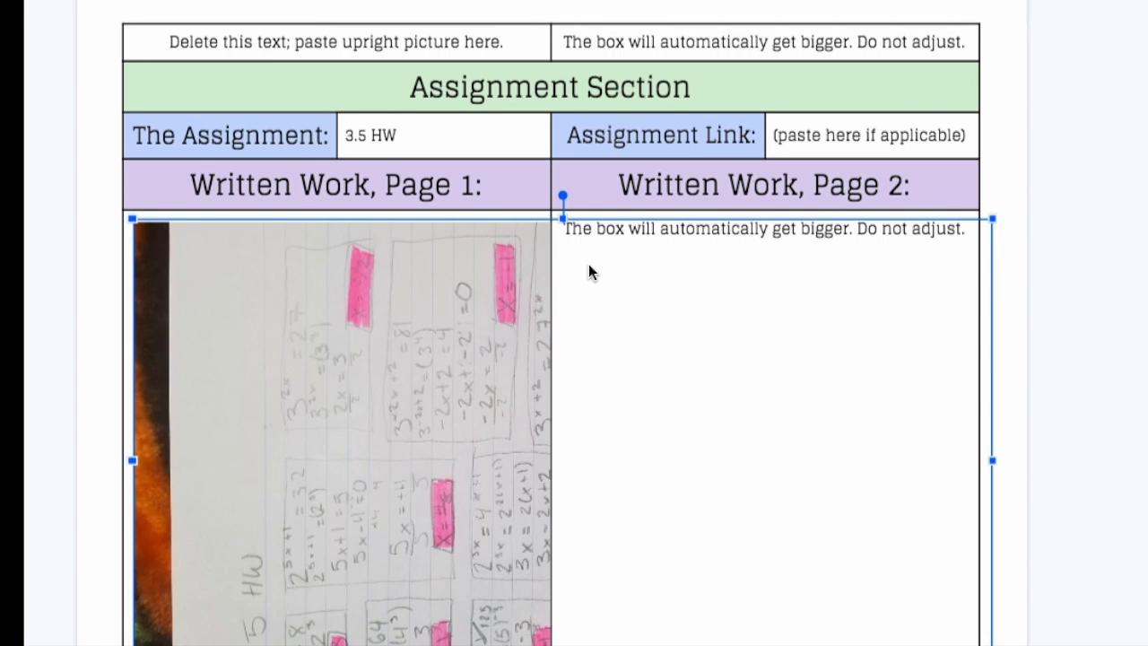
- Scale down the Written Work, Page 1 photo and rotate it upright within its table cell
left_click_drag(128, 218, 453, 400)
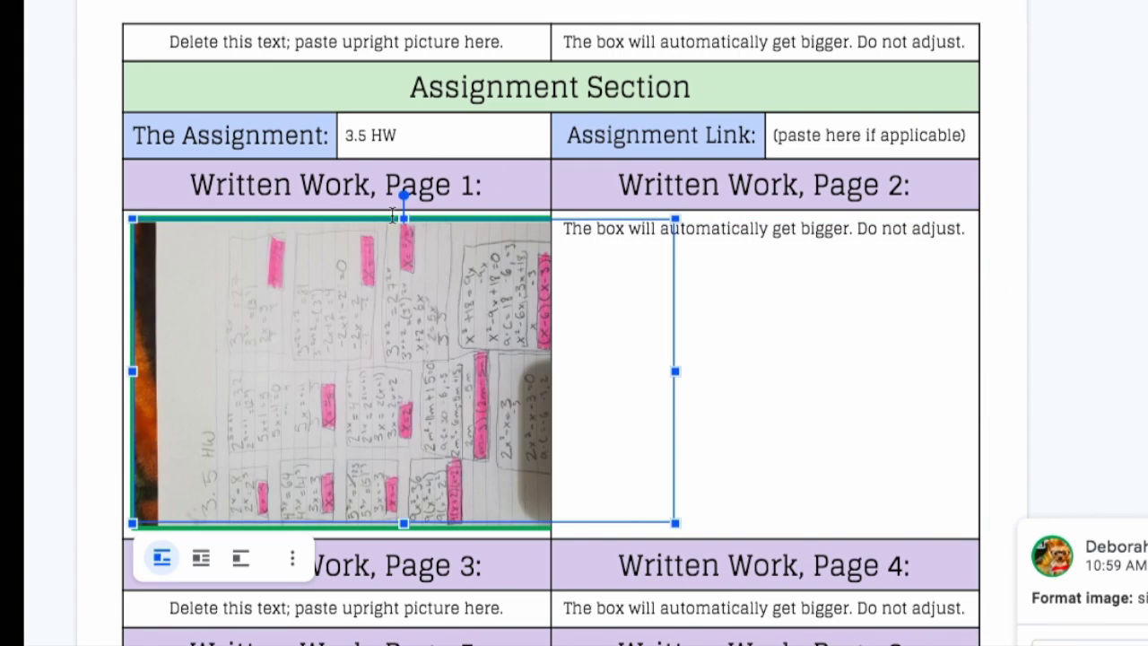
left_click_drag(403, 195, 562, 372)
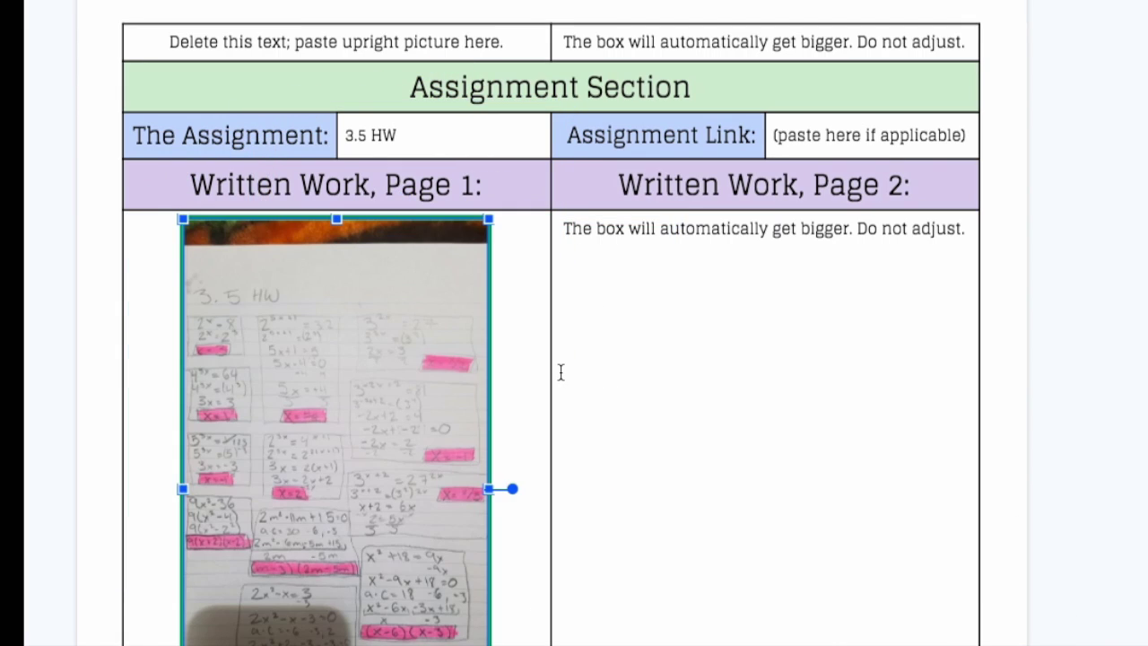
- Crop the background off the top and bottom of the Written Work, Page 1 photo
double_click(405, 401)
left_click_drag(334, 222, 338, 277)
scroll(348, 301, "down", 3)
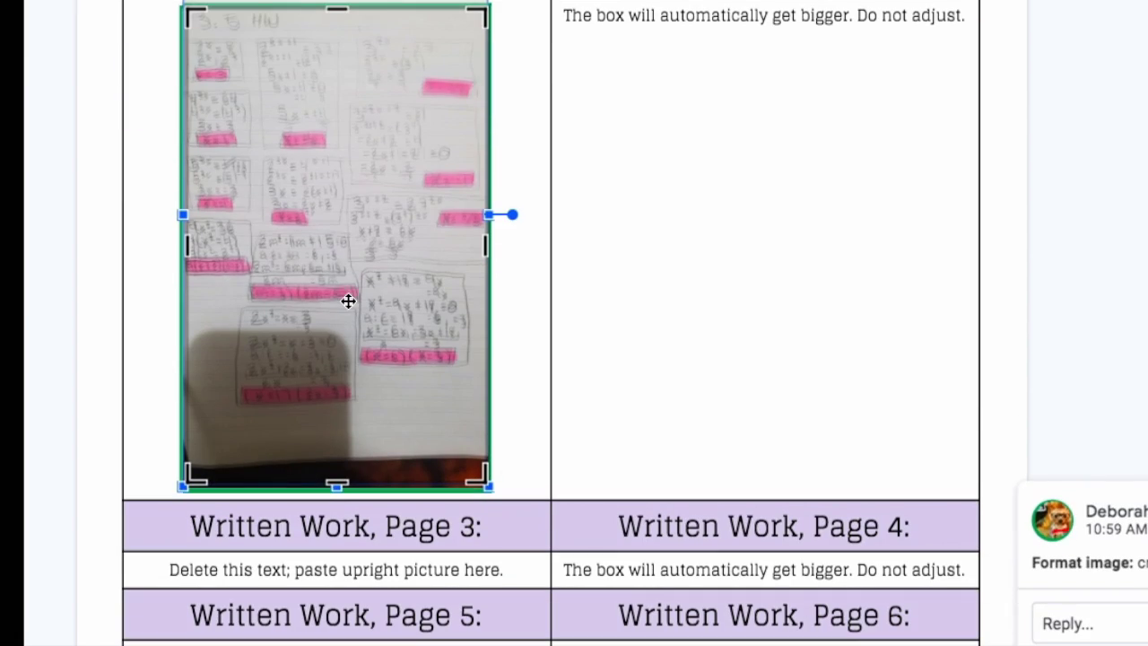
left_click_drag(340, 475, 342, 409)
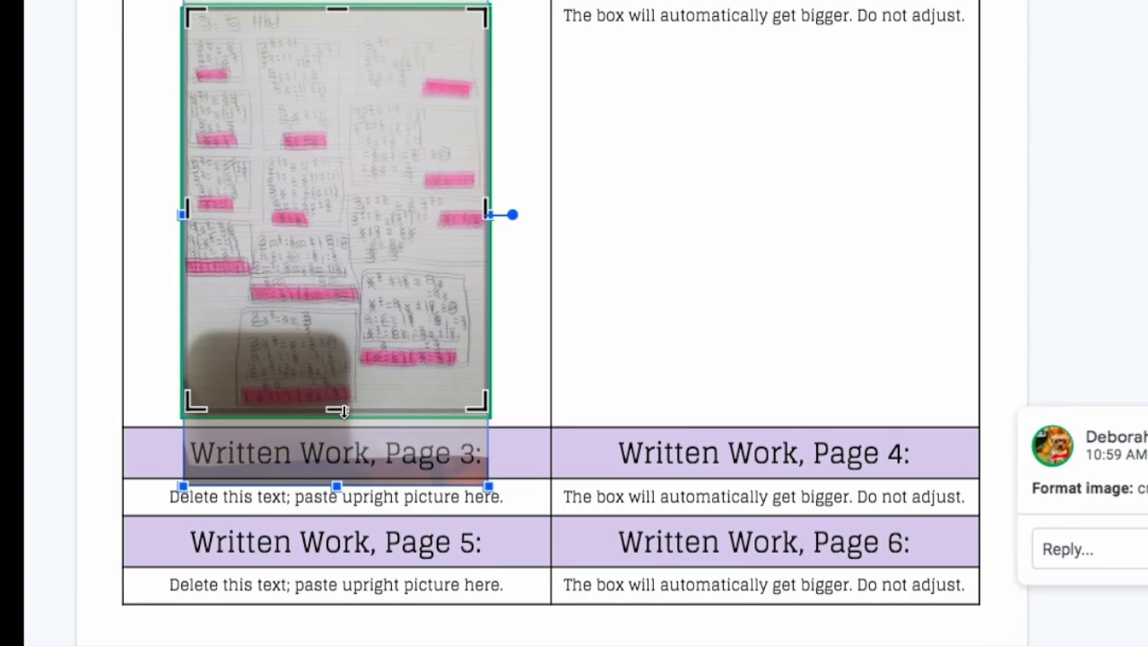
left_click(501, 339)
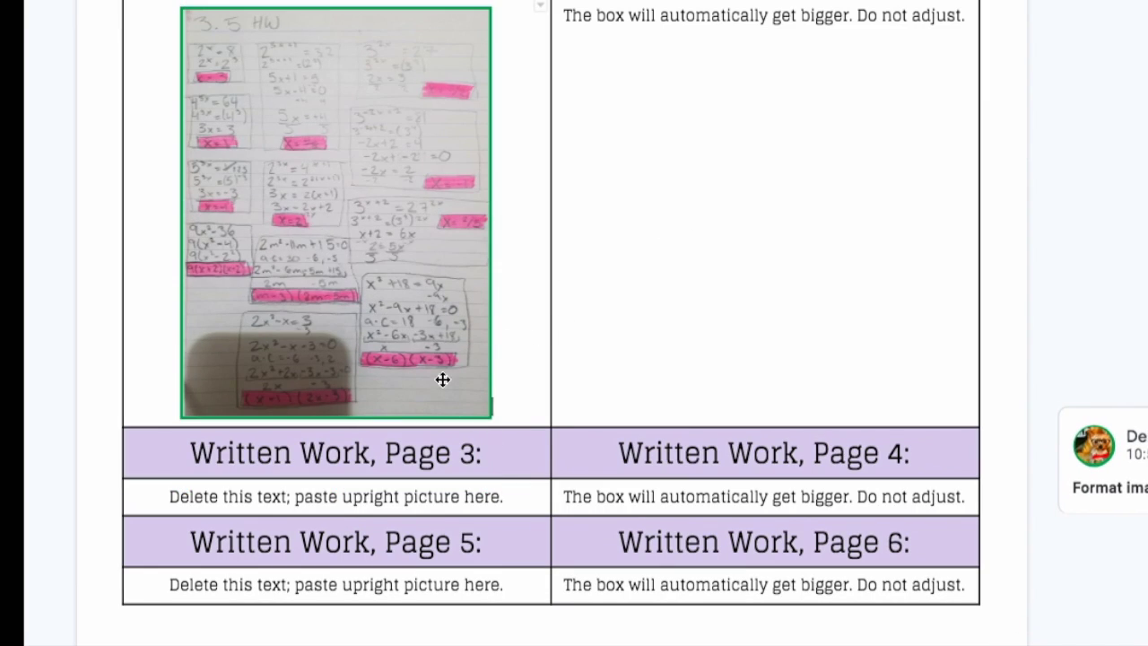
- Enlarge the cropped Written Work, Page 1 photo proportionally until it nearly fills the width of its table cell
left_click(473, 400)
left_click_drag(490, 414, 538, 530)
scroll(538, 495, "up", 2)
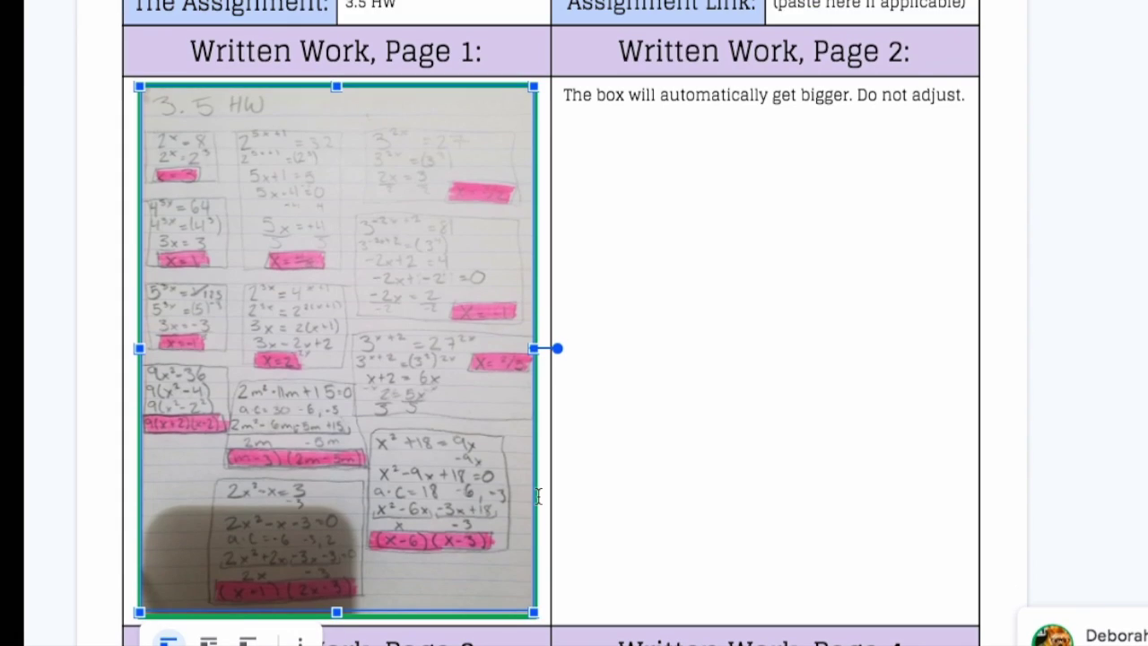
- Merge the picture cells under Written Work, Page 1 and Written Work, Page 2 into one wide cell
left_click_drag(666, 271, 539, 249)
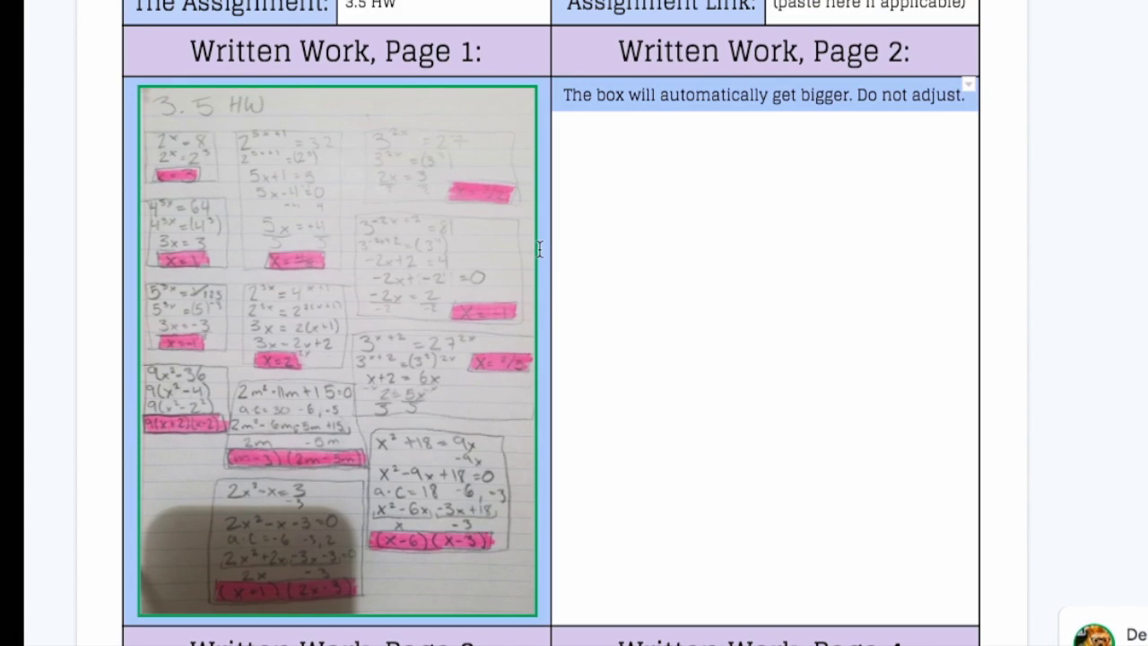
right_click(541, 248)
scroll(541, 251, "down", 3)
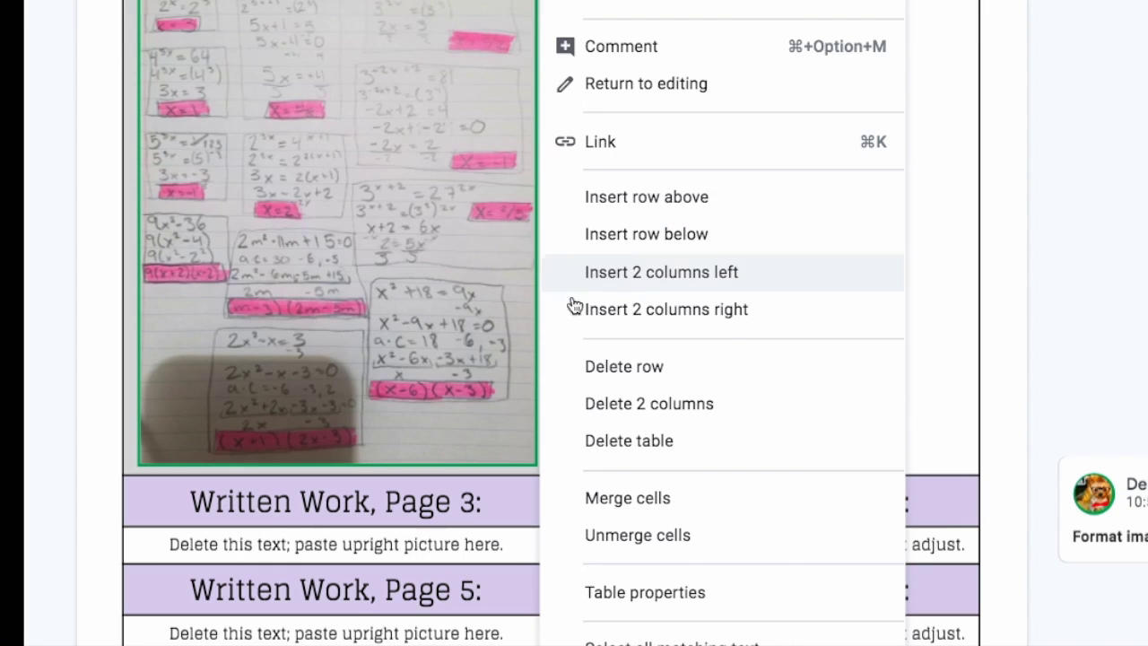
left_click(631, 499)
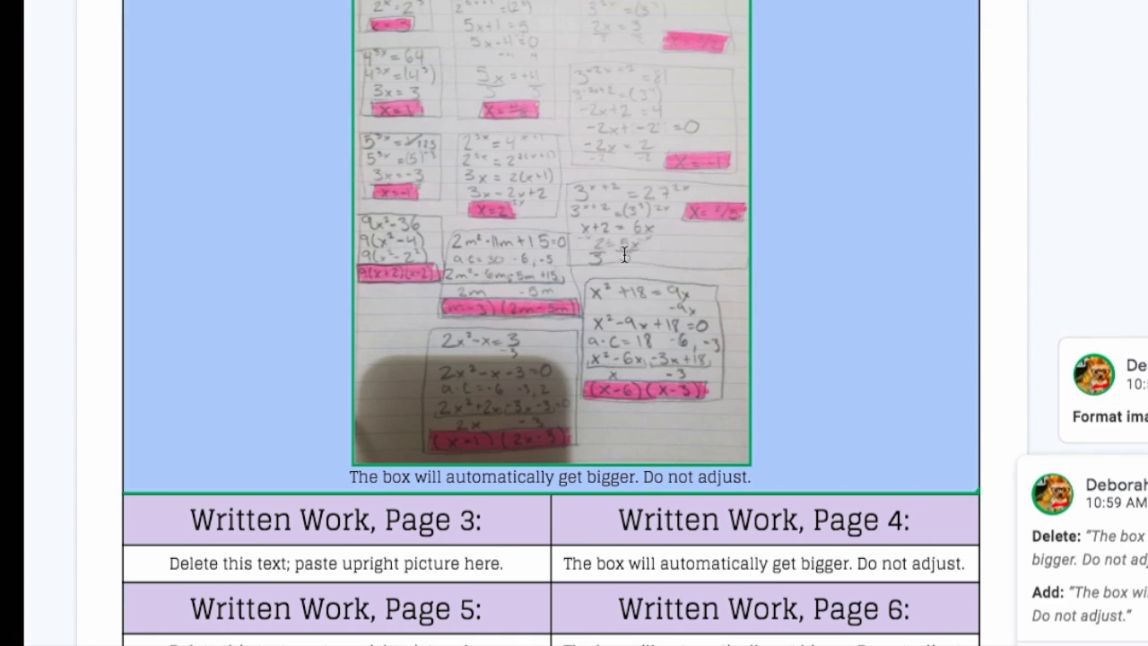
- Enlarge the 3.5 HW photo proportionally until it fills about 80% of the merged cell's width, and deselect it
left_click(624, 254)
left_click_drag(750, 464, 786, 505)
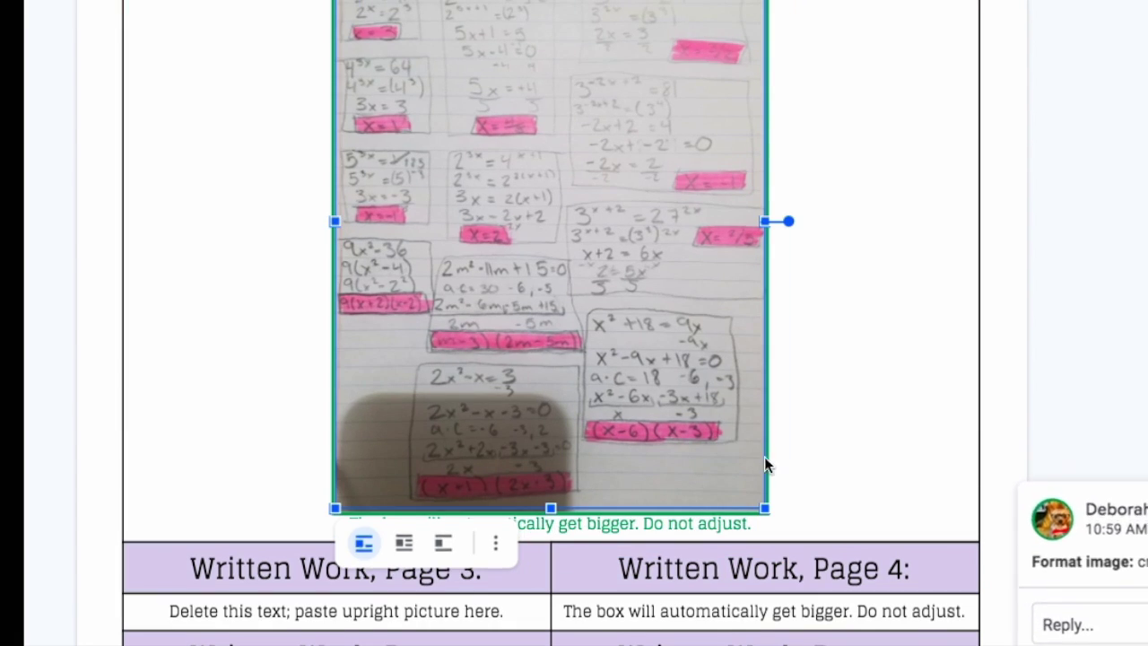
scroll(763, 457, "up", 2)
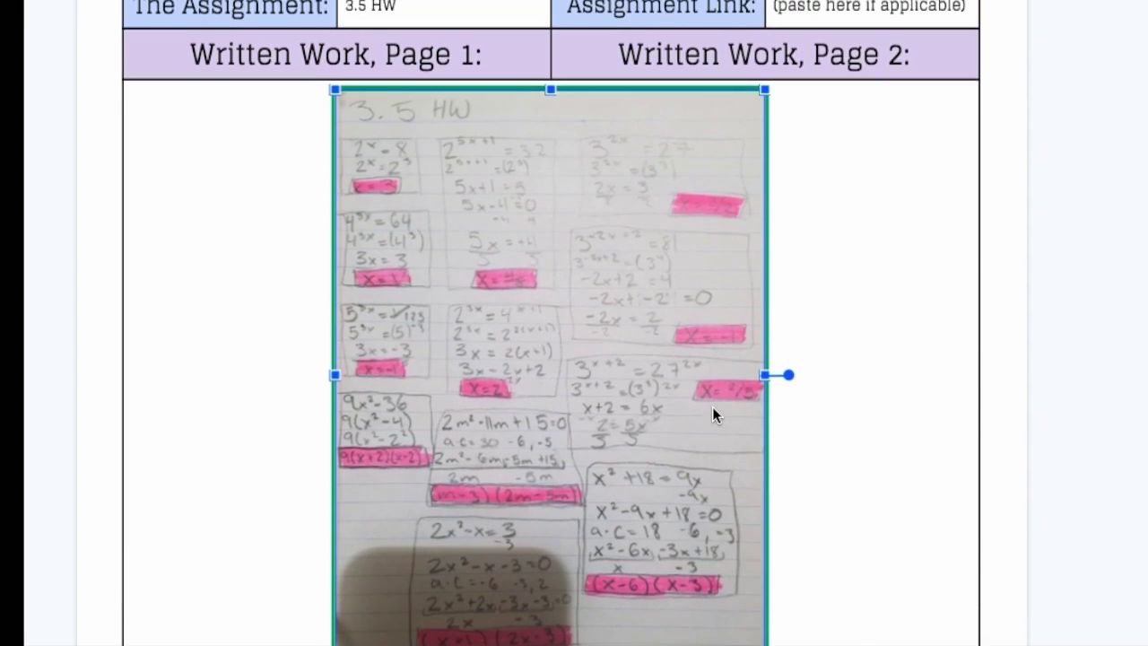
scroll(712, 413, "down", 2)
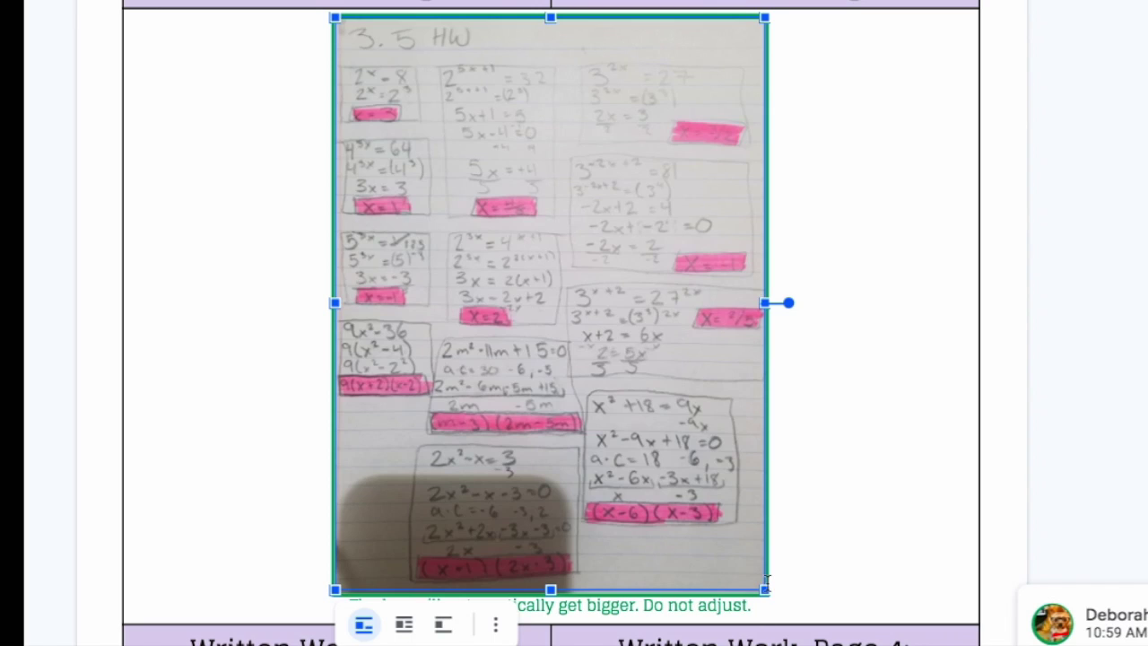
left_click_drag(764, 589, 925, 644)
scroll(550, 358, "down", 3)
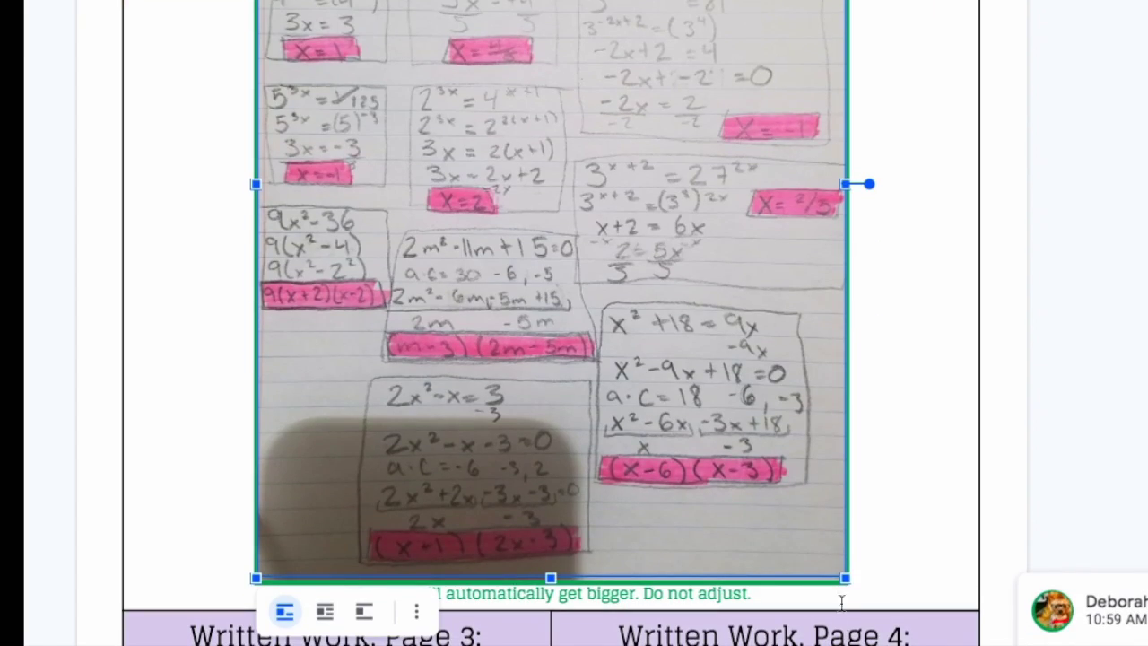
left_click_drag(843, 585, 937, 644)
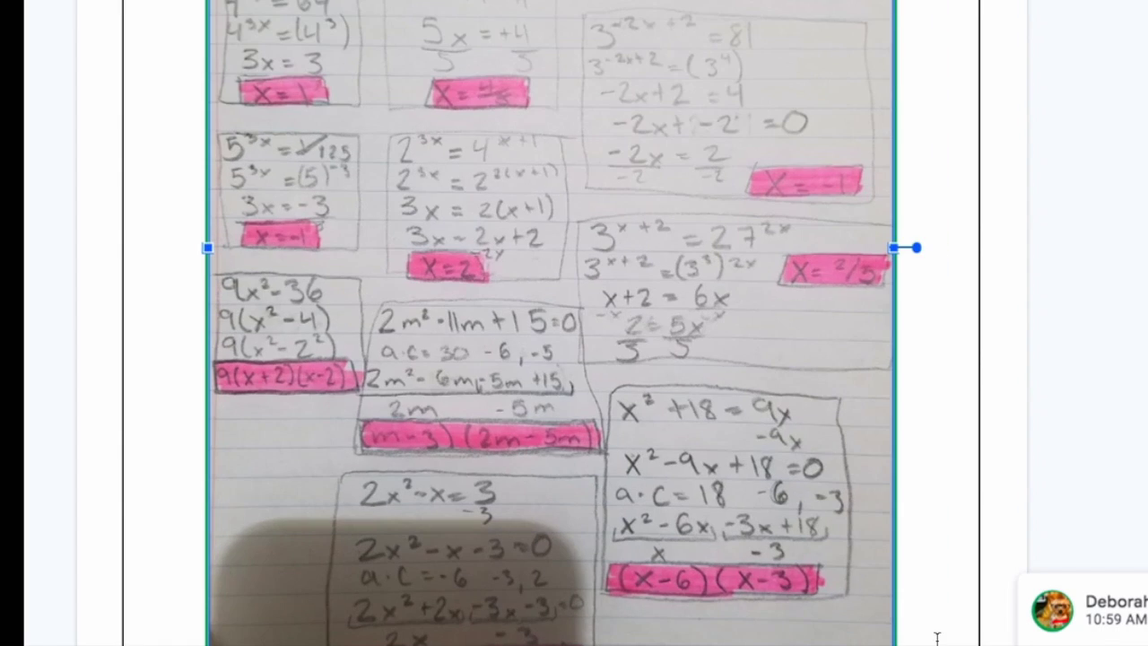
scroll(751, 292, "down", 3)
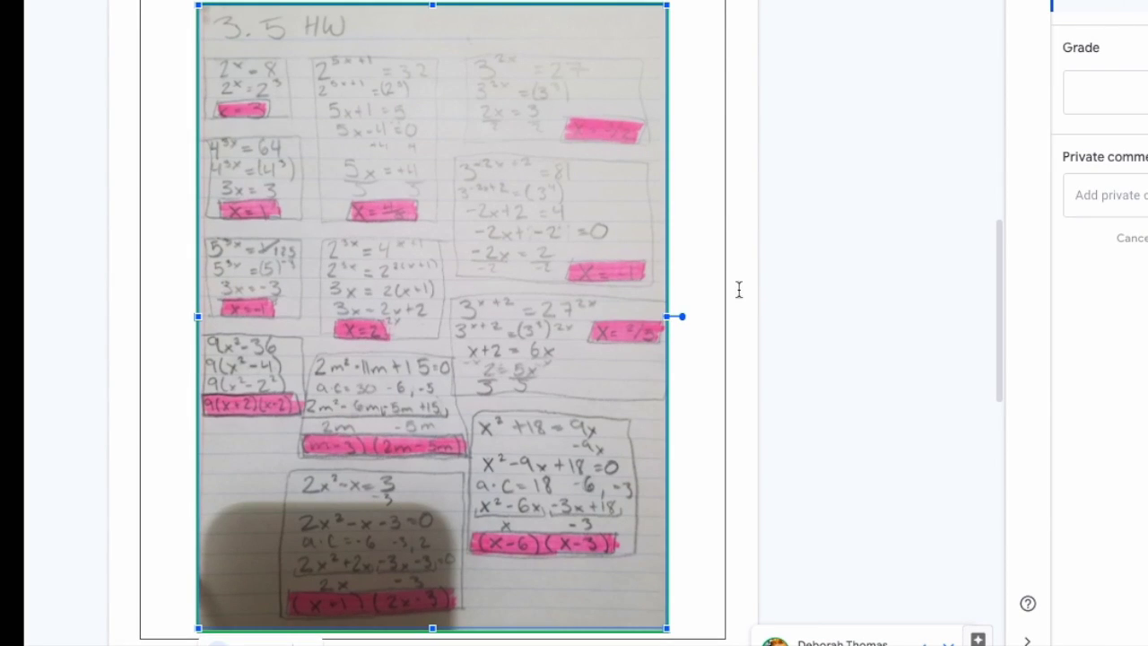
left_click(735, 228)
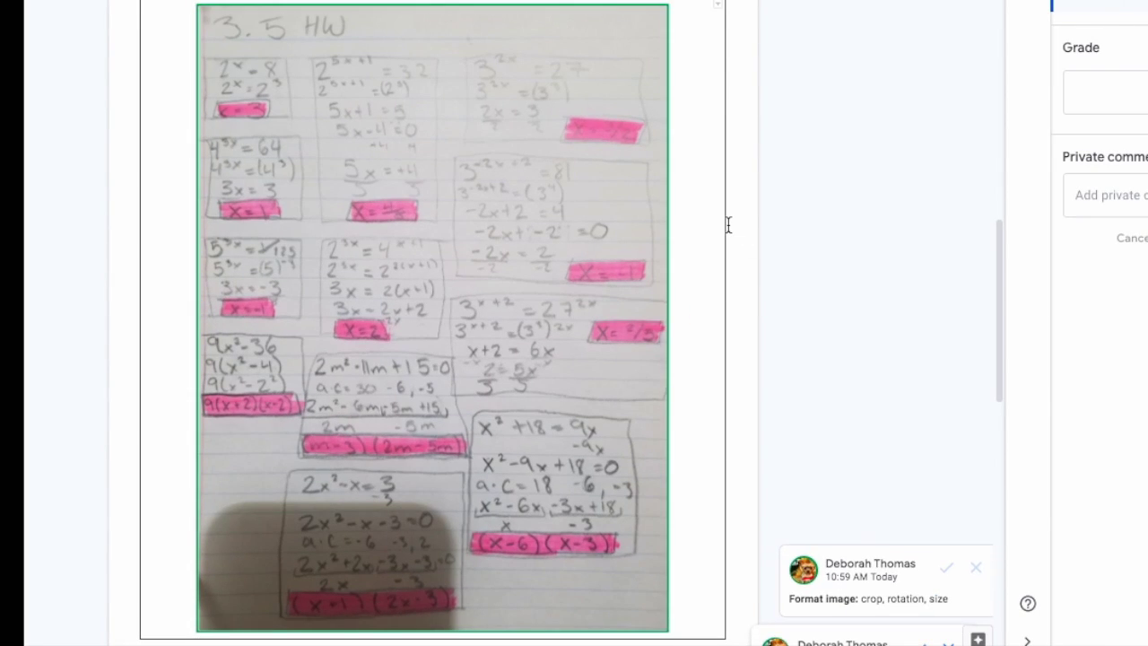
- Delete the four unused table rows holding the Written Work, Page 3 to Page 6 headings and their placeholder cells
scroll(728, 225, "up", 6)
scroll(728, 224, "down", 4)
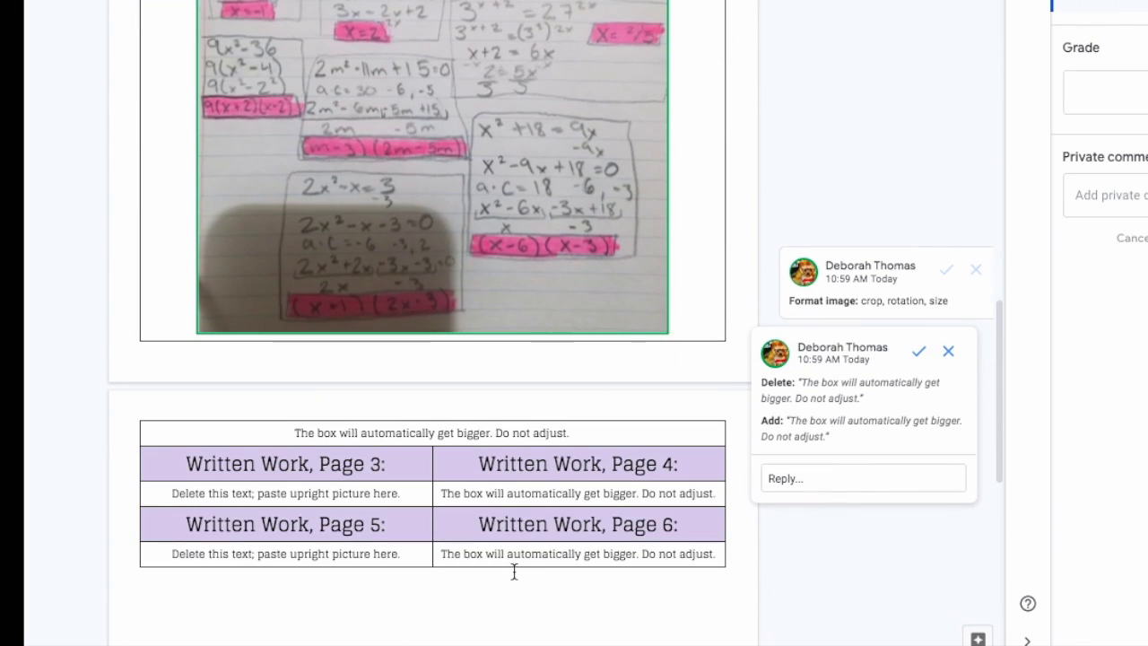
left_click_drag(514, 560, 395, 473)
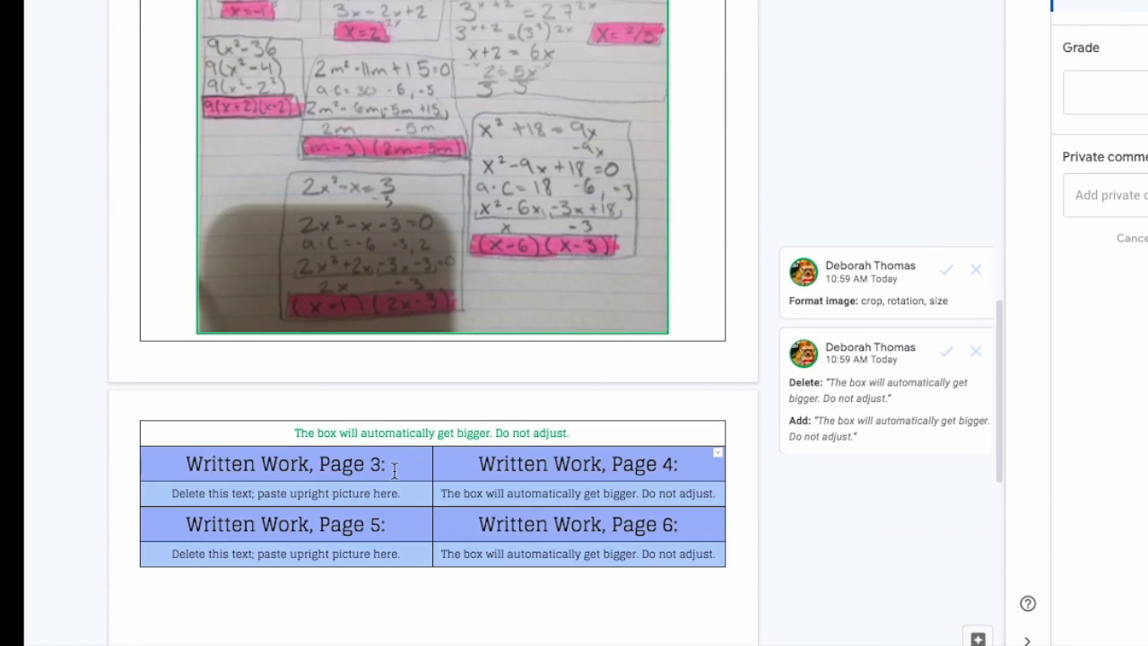
right_click(393, 472)
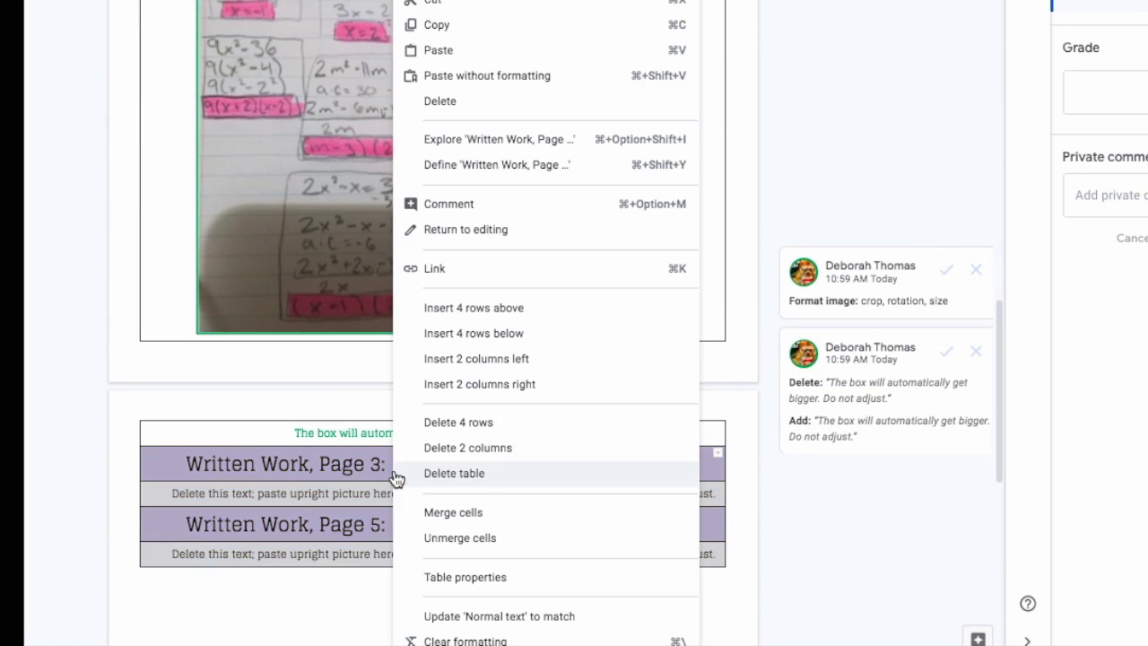
left_click(485, 425)
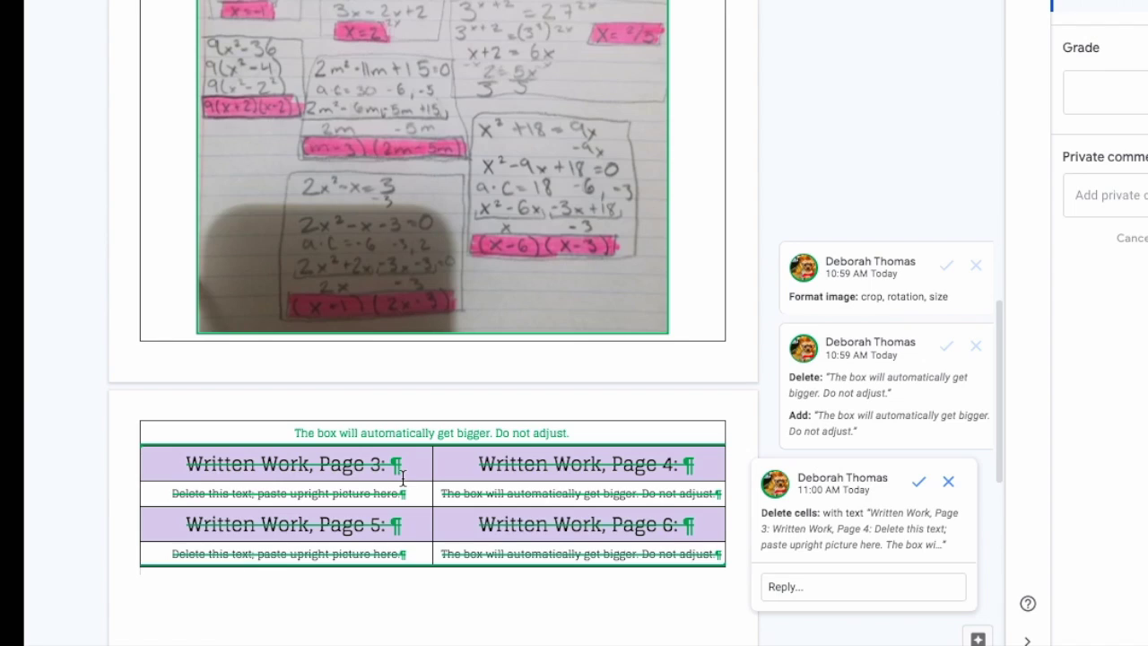
- Return to the Lesson Section and select its rows from the section heading through the Notes, Page 1 and Page 2 headings
scroll(402, 478, "up", 3)
scroll(399, 505, "up", 4)
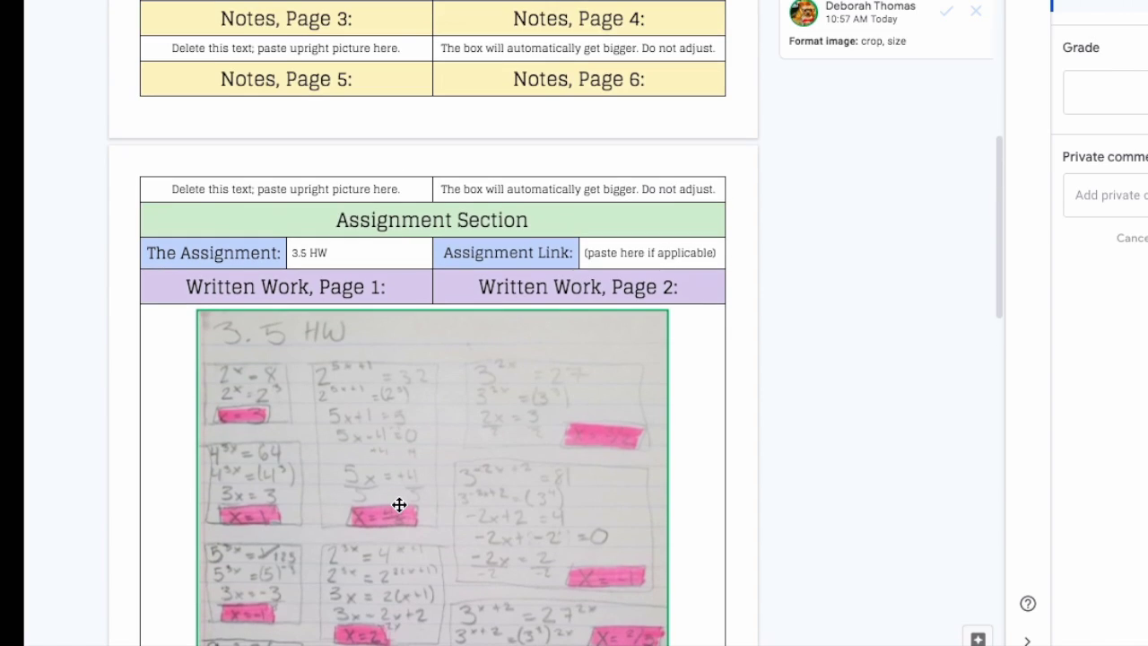
scroll(399, 504, "up", 4)
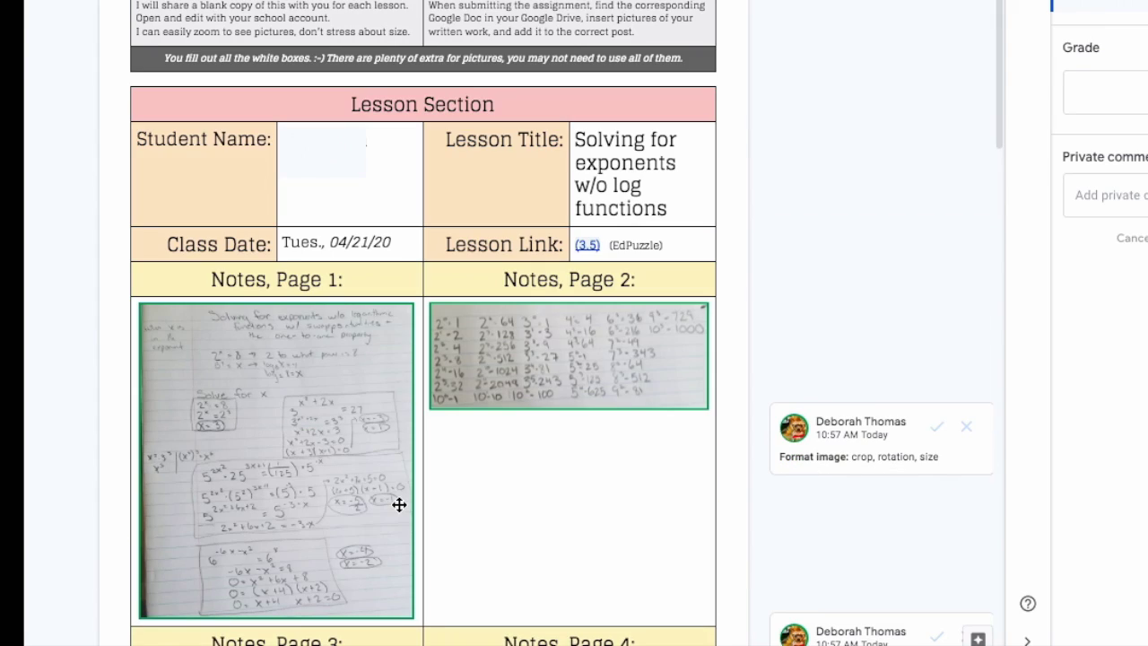
left_click_drag(646, 274, 330, 118)
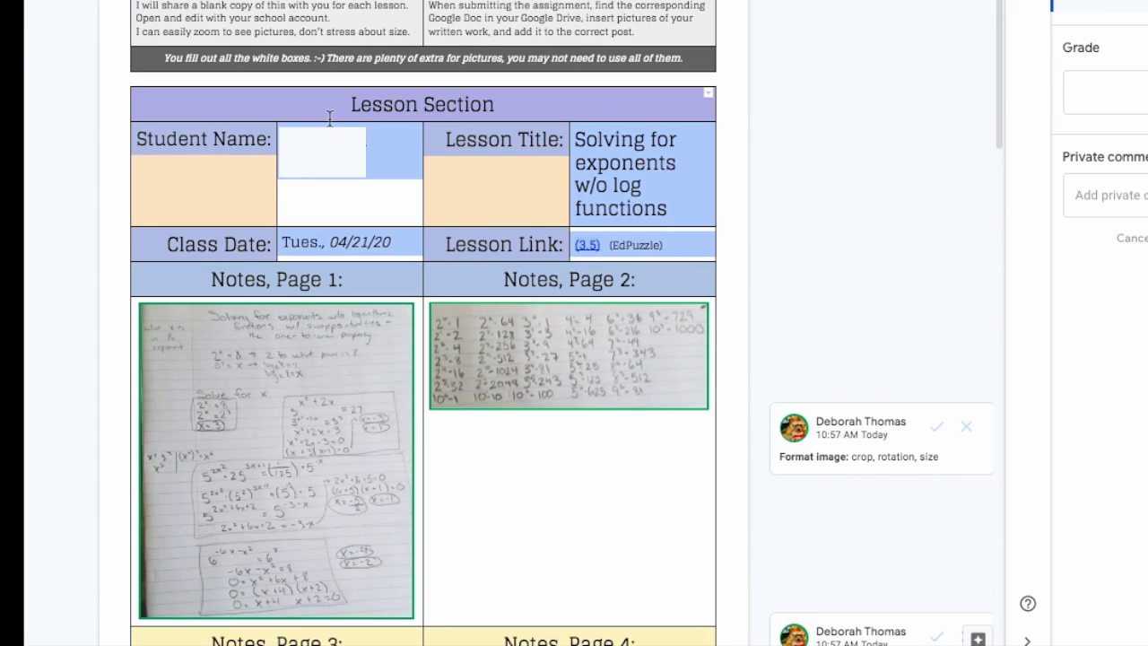